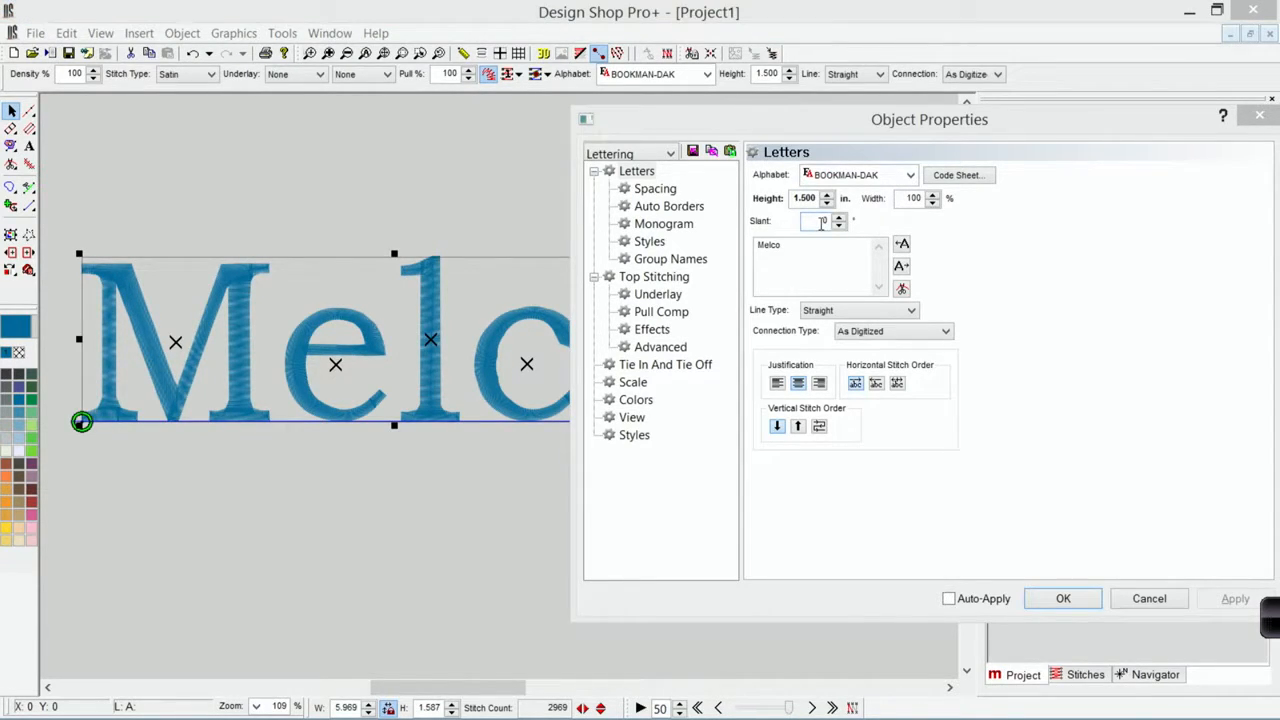
Apply a slant of 20 degrees to the Melco lettering, followed by a slant of -20 degrees.
type("2")
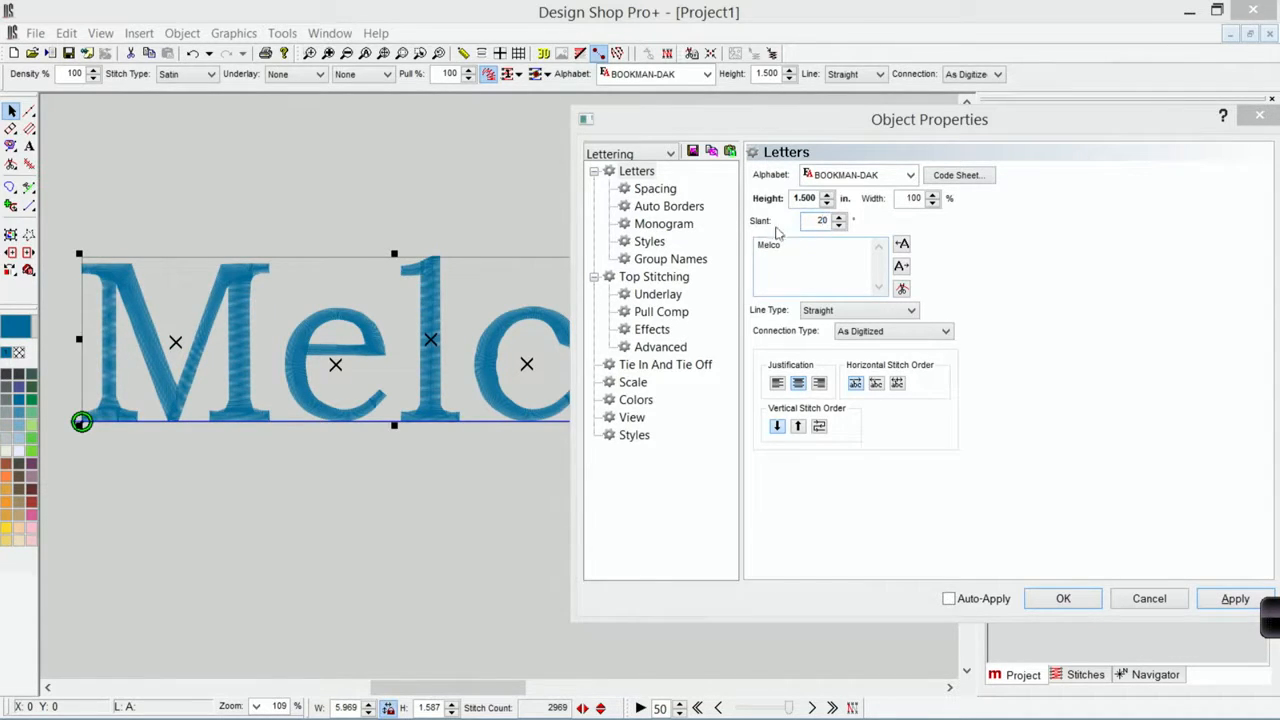
left_click(1240, 603)
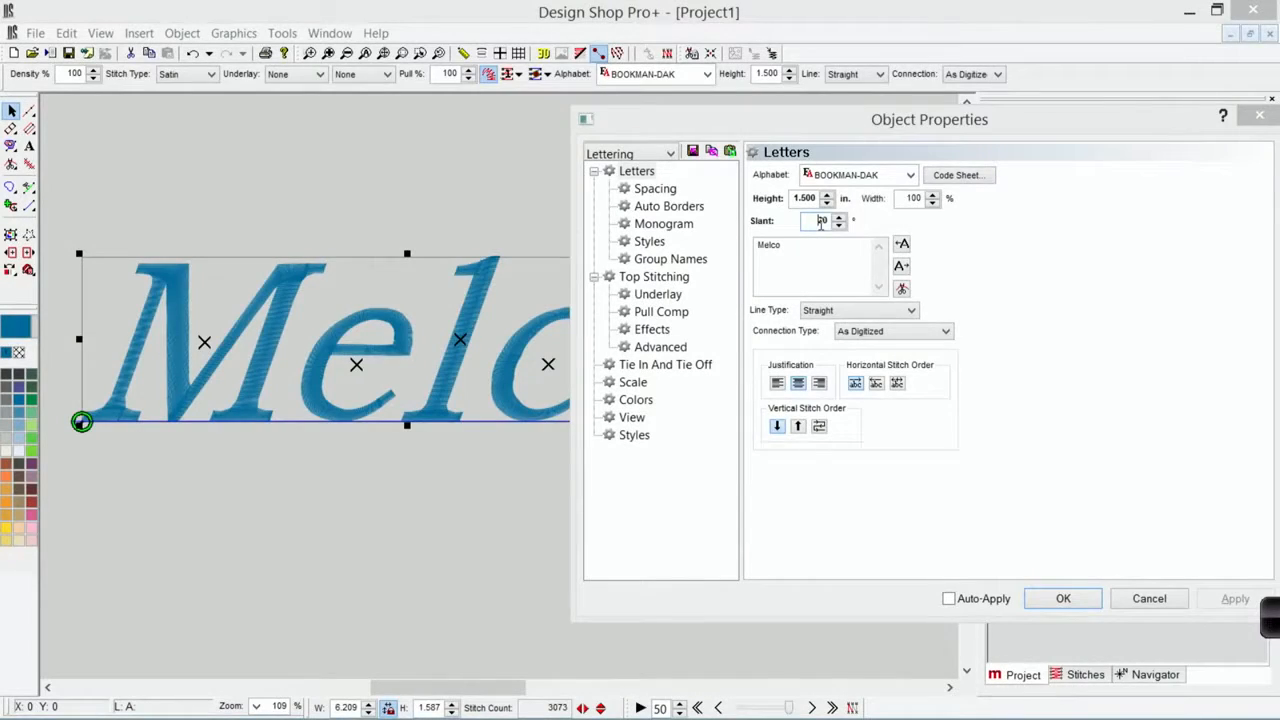
type("-20")
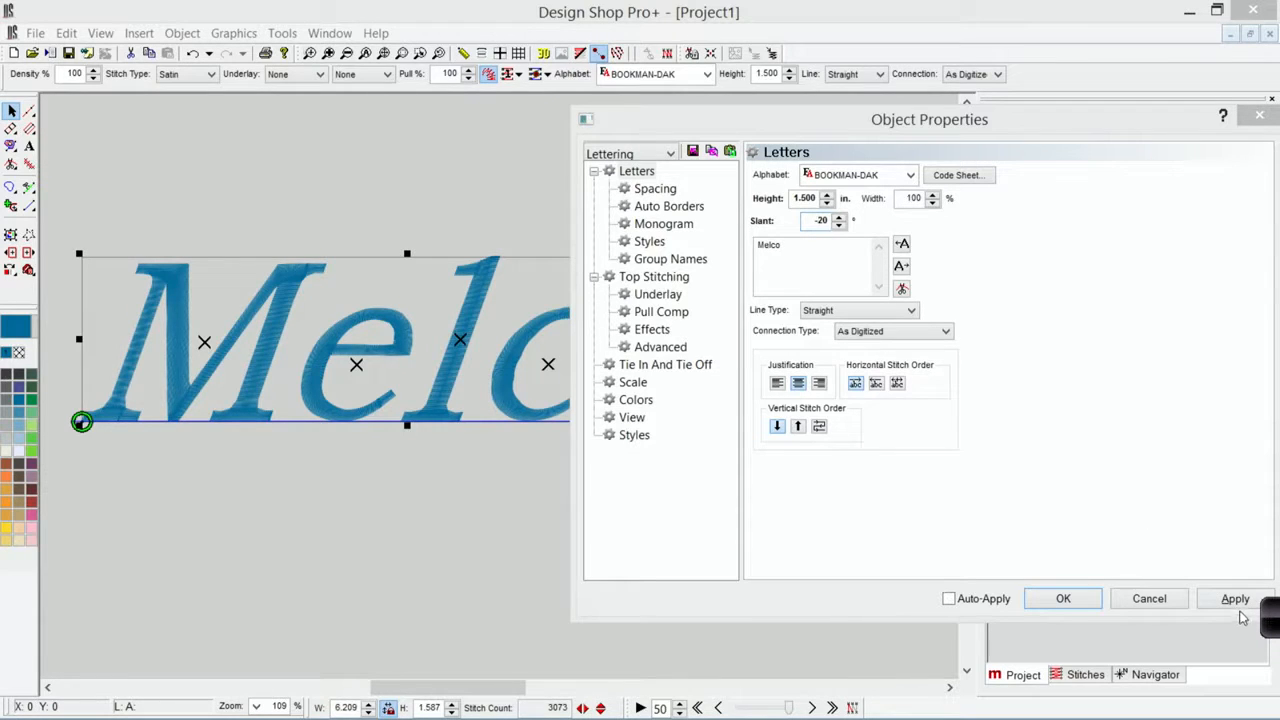
left_click(1232, 598)
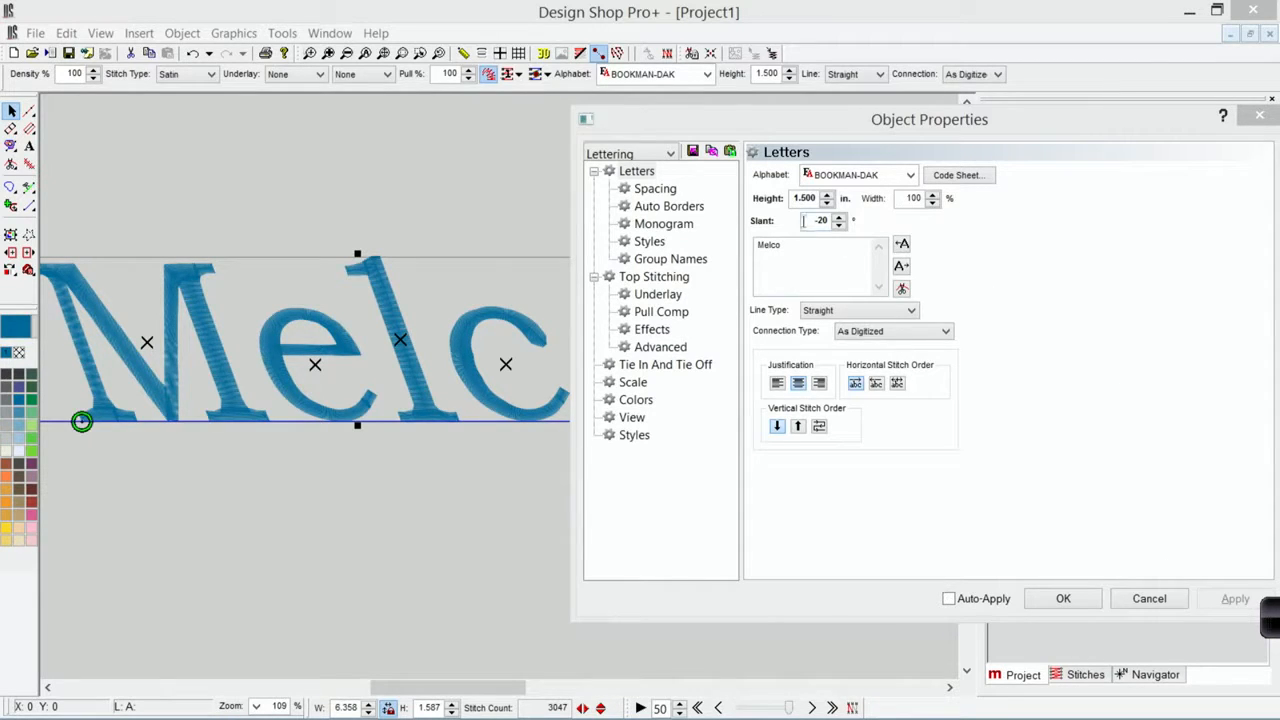
Reset the lettering's slant to 0 degrees and apply it.
left_click_drag(803, 221, 830, 221)
type("0")
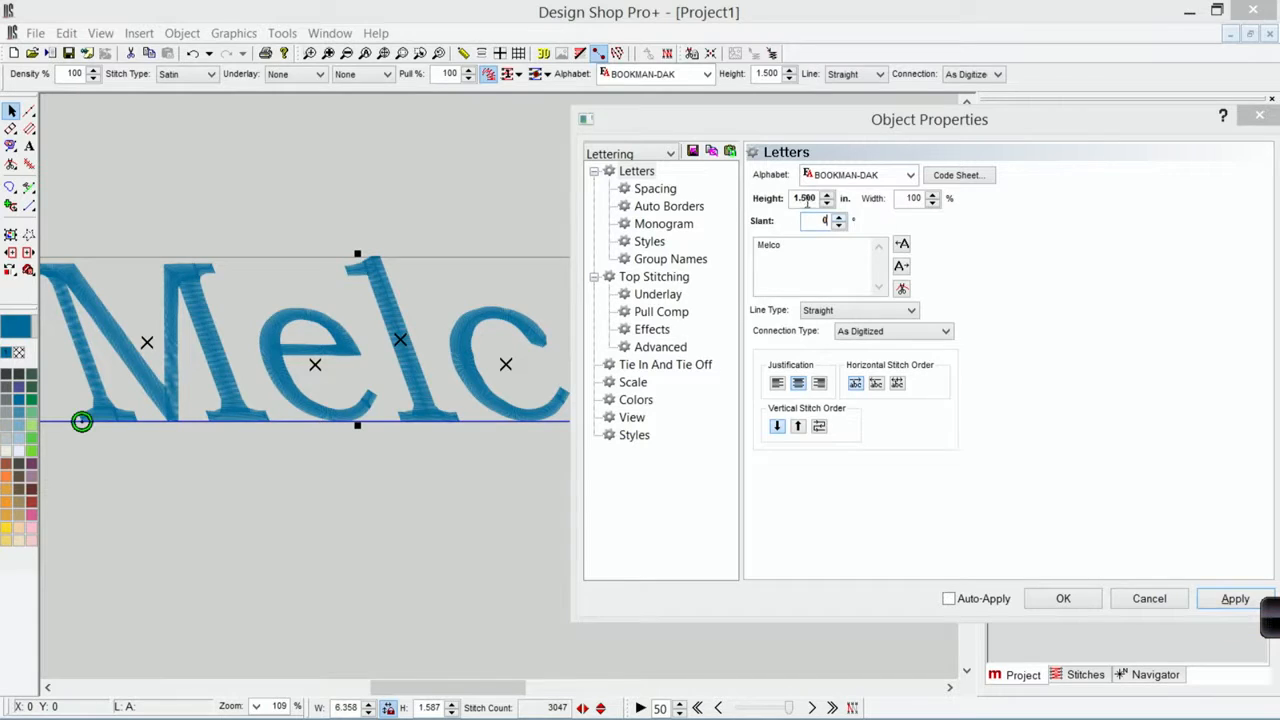
left_click(1212, 596)
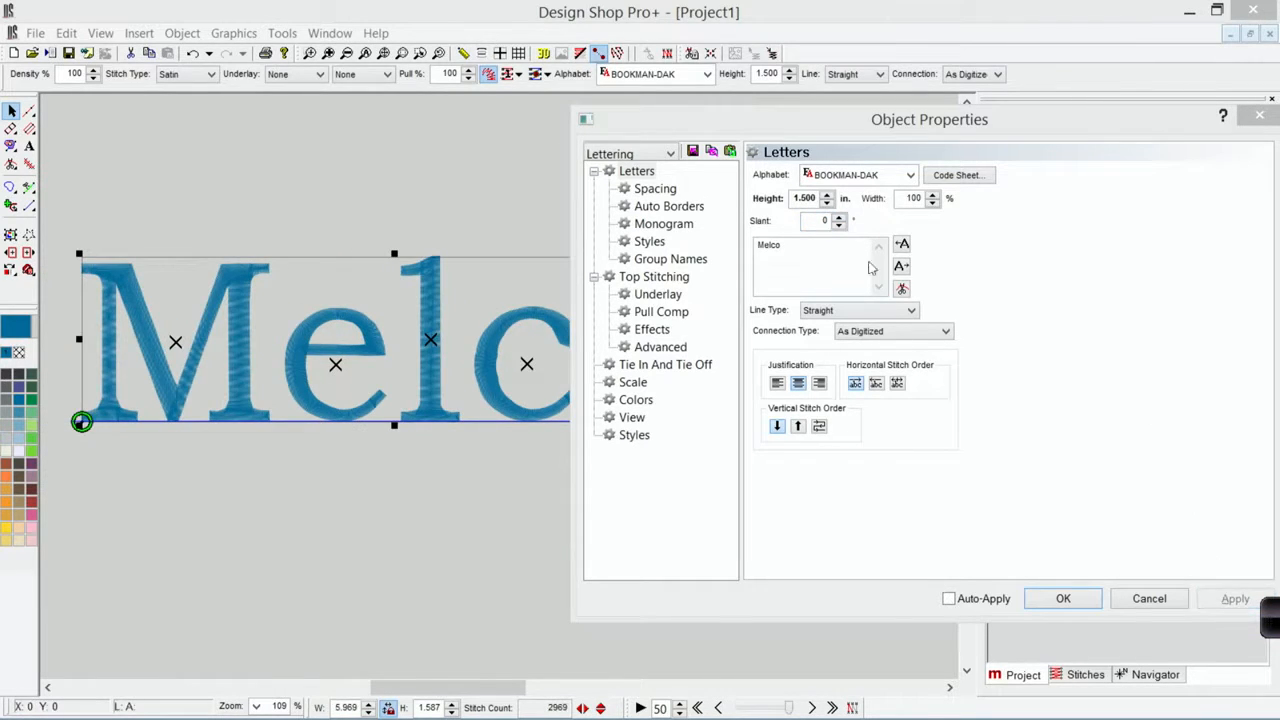
Set the lettering's height to 1 inch and apply it.
double_click(803, 198)
type("1")
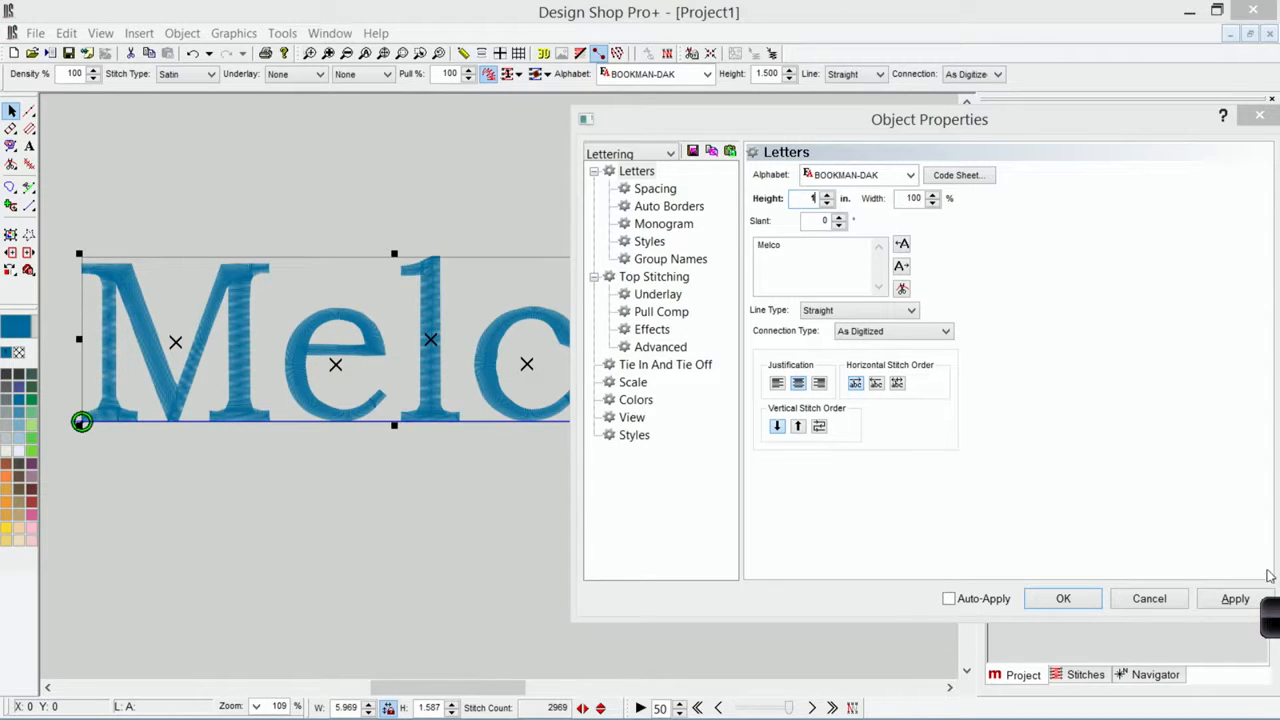
left_click(1240, 598)
Change the lettering's alphabet to BLOCK, close its properties, then move the lettering up and to the left and deselect it.
left_click(858, 176)
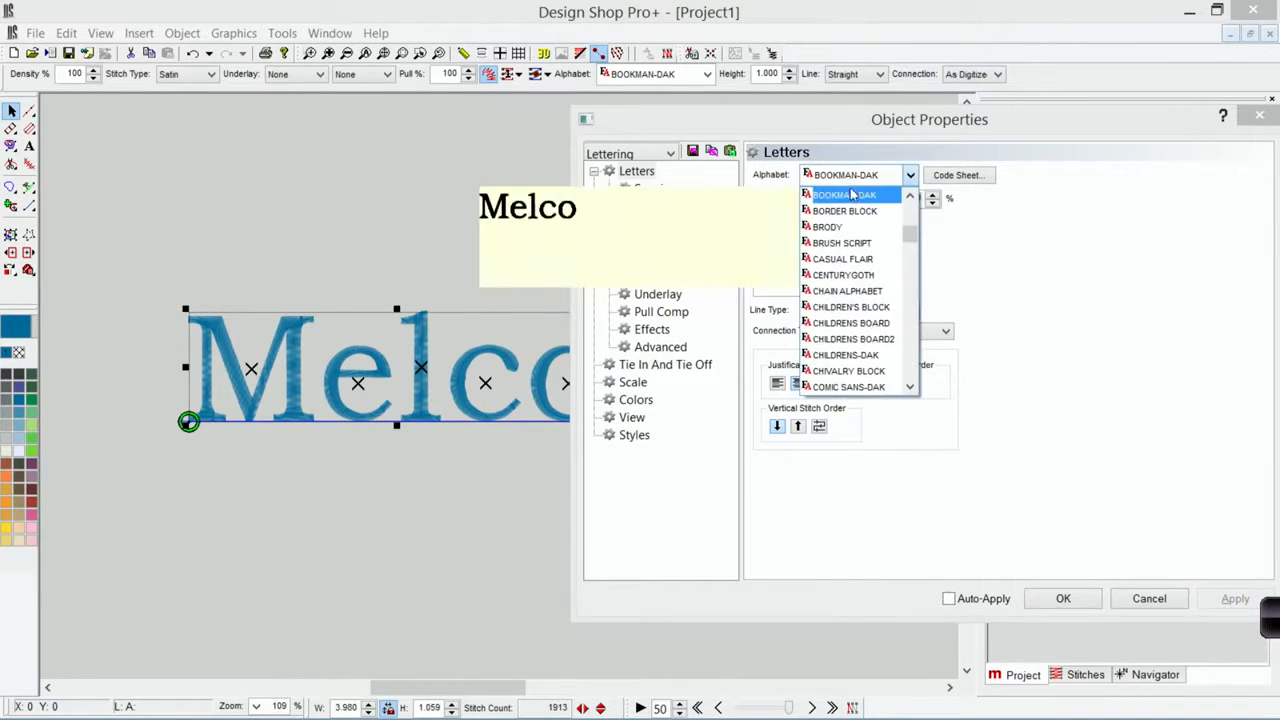
scroll(856, 300, "down", 1)
scroll(860, 350, "down", 1)
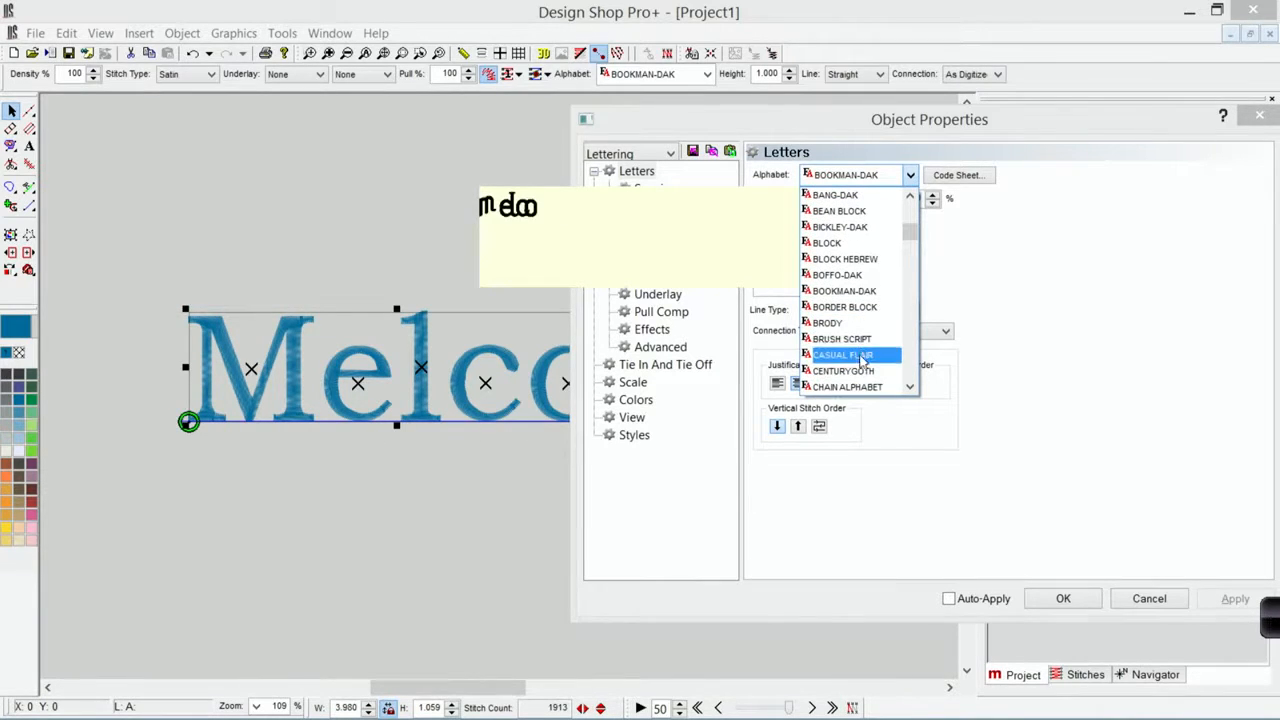
left_click(827, 243)
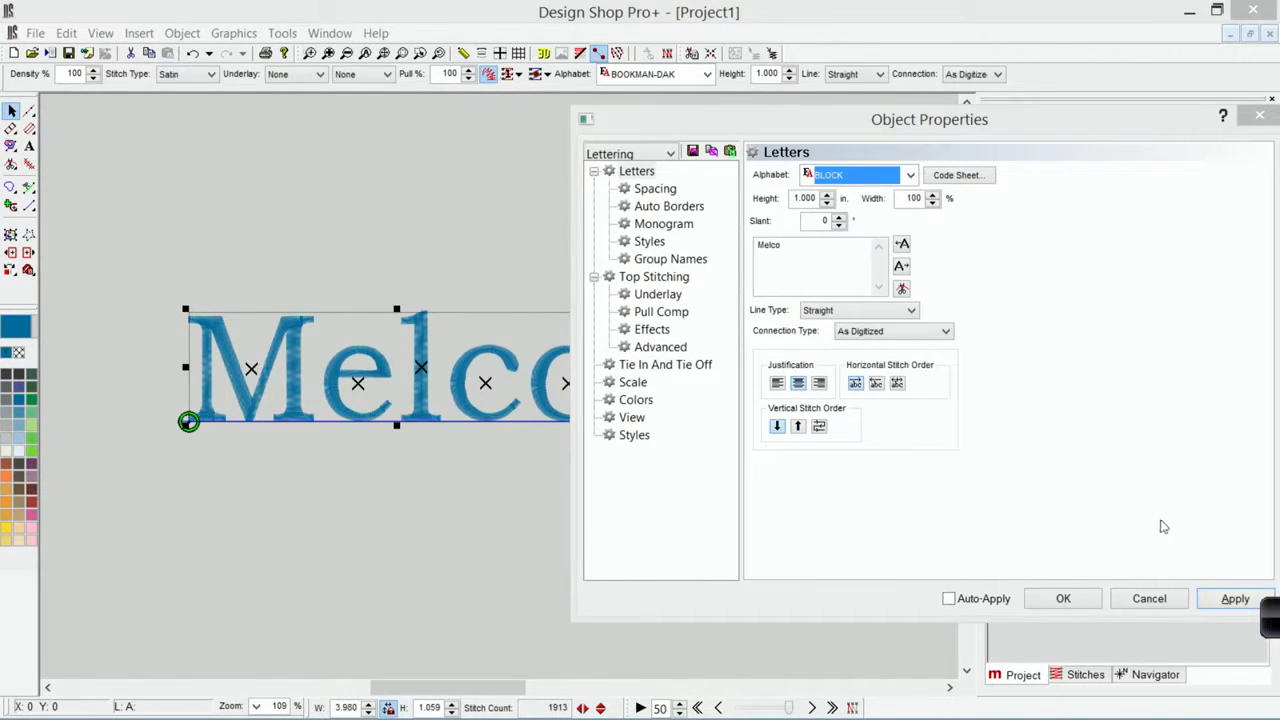
left_click(1230, 598)
left_click(1063, 598)
left_click_drag(428, 345, 325, 251)
left_click(366, 386)
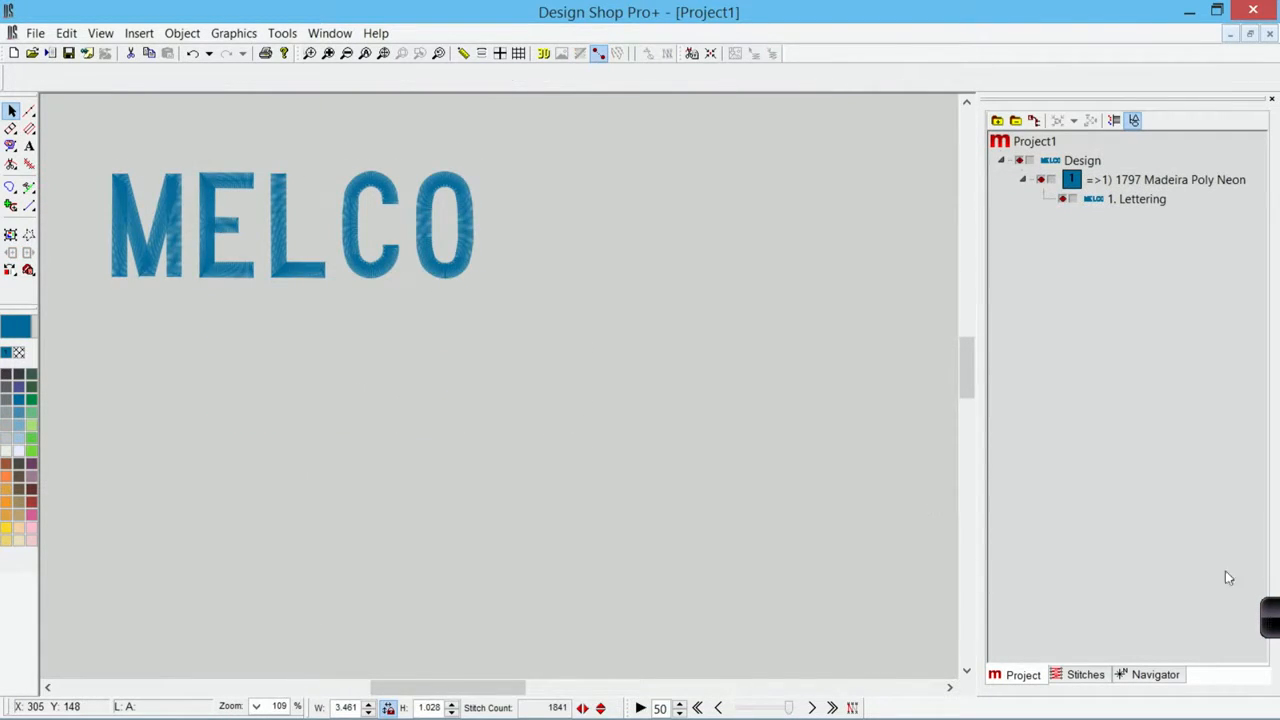
Circle the gap between the letters L and C with a yellow annotation pen, and clear the mark.
left_click(1268, 617)
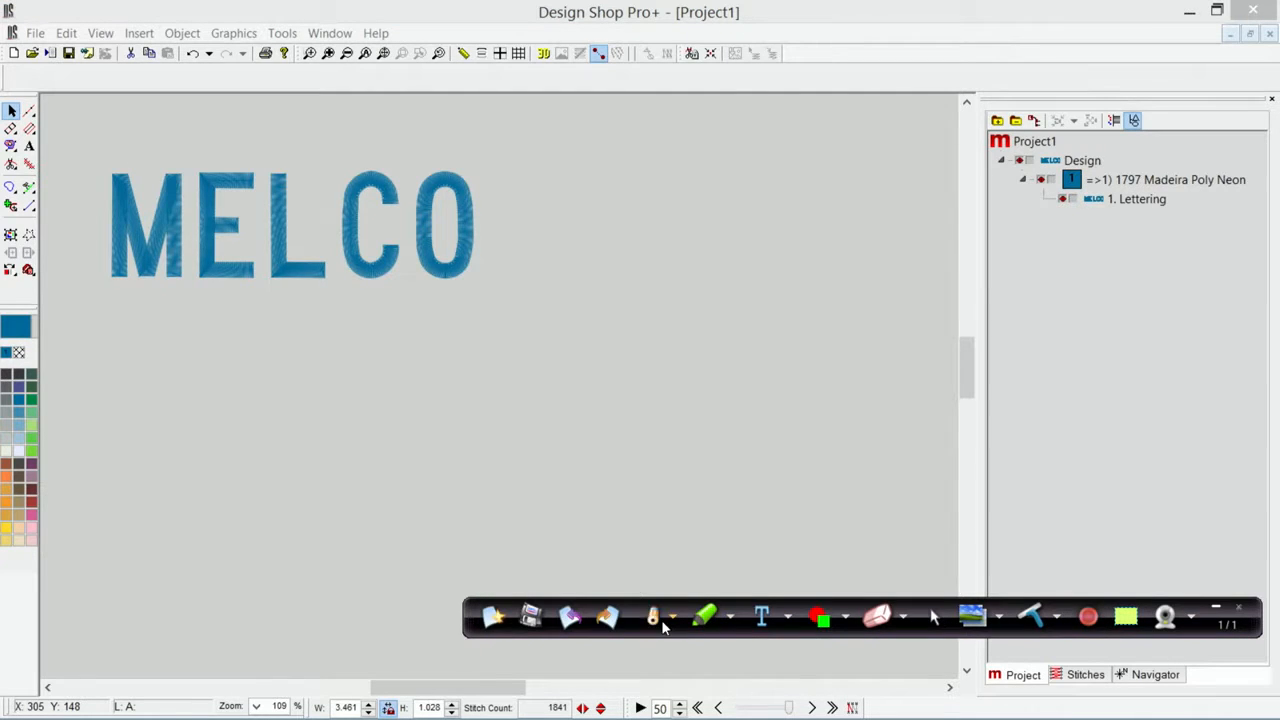
left_click(672, 620)
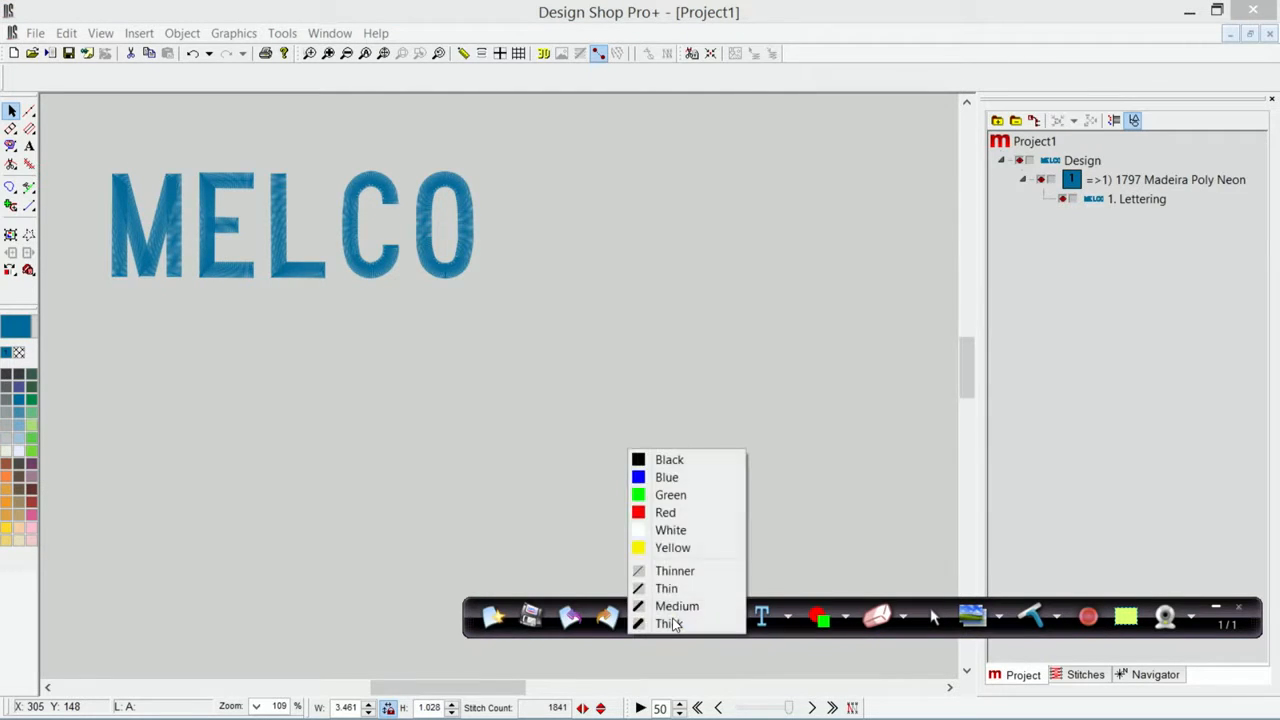
left_click(674, 548)
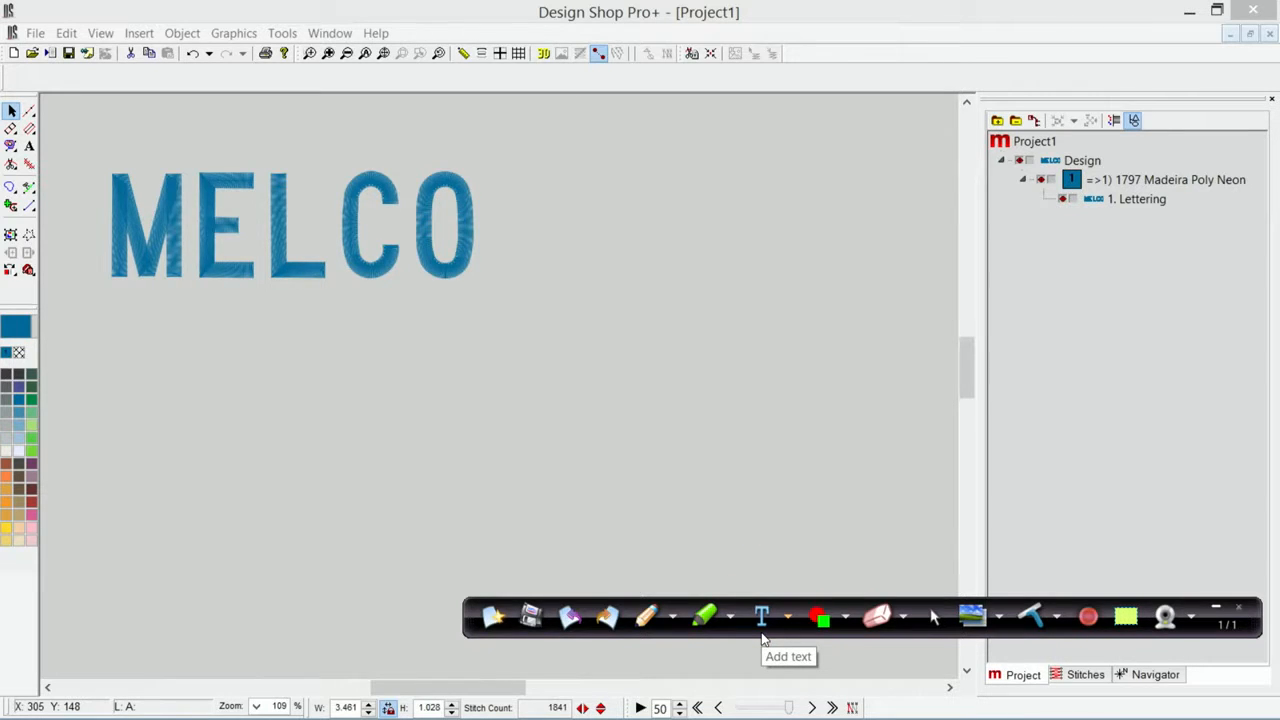
left_click(1217, 609)
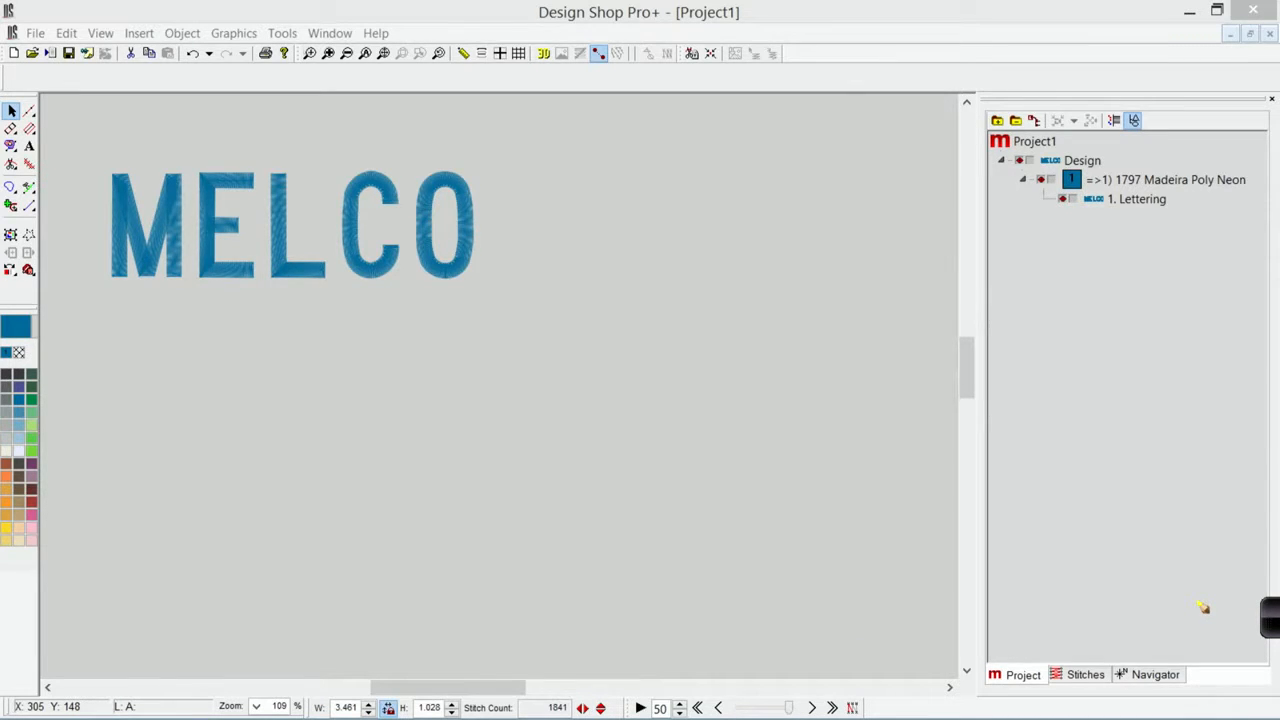
mouse_move(318, 150)
left_mouse_down()
mouse_move(322, 236)
mouse_move(342, 152)
left_mouse_up()
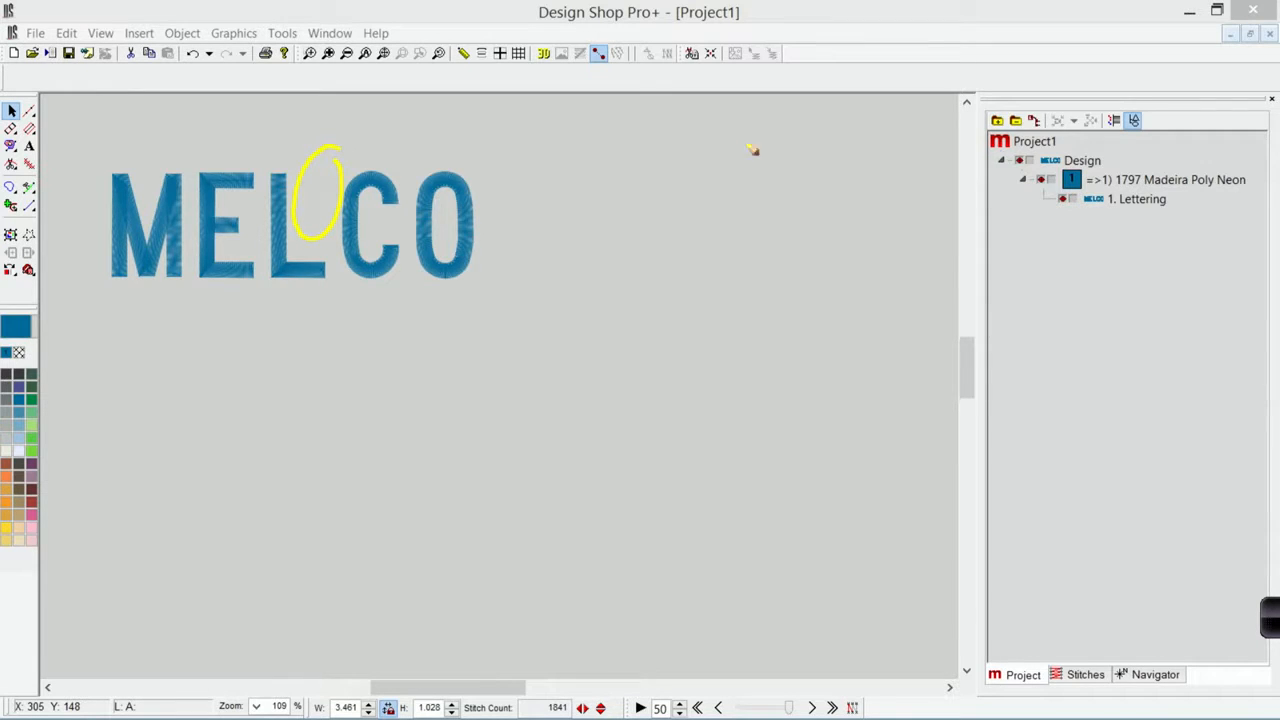
left_click(1268, 622)
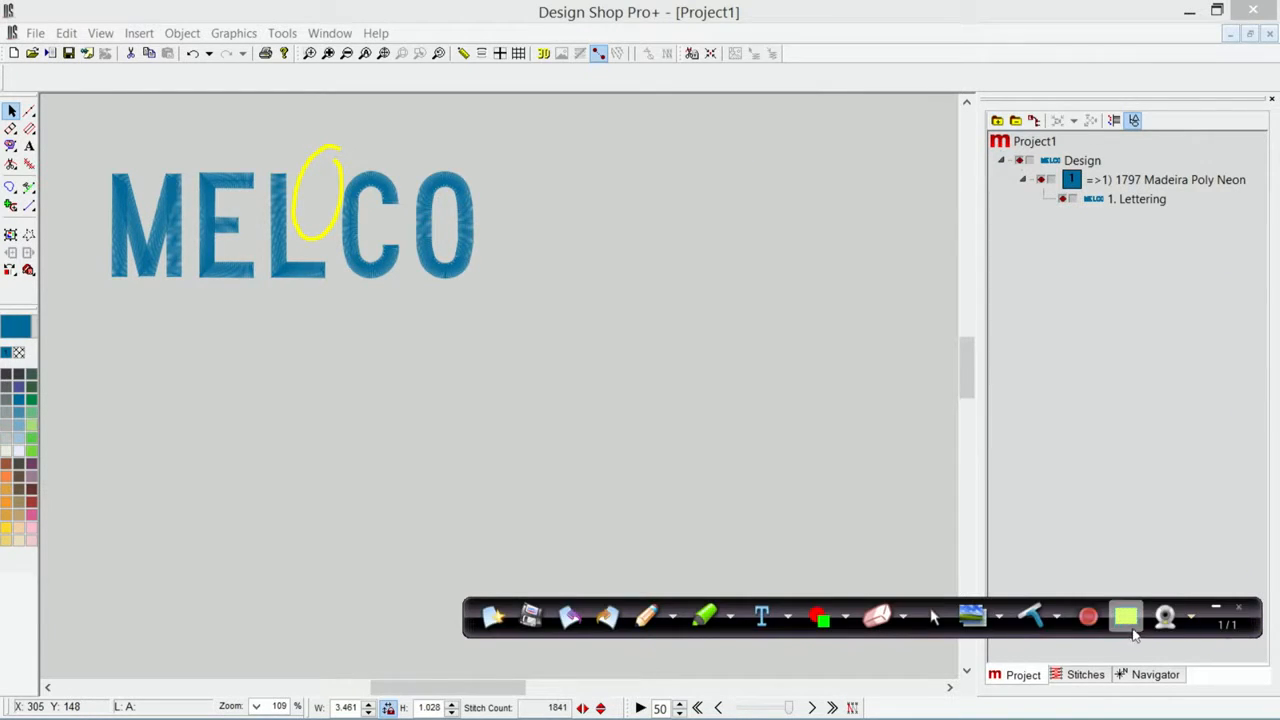
left_click(1035, 615)
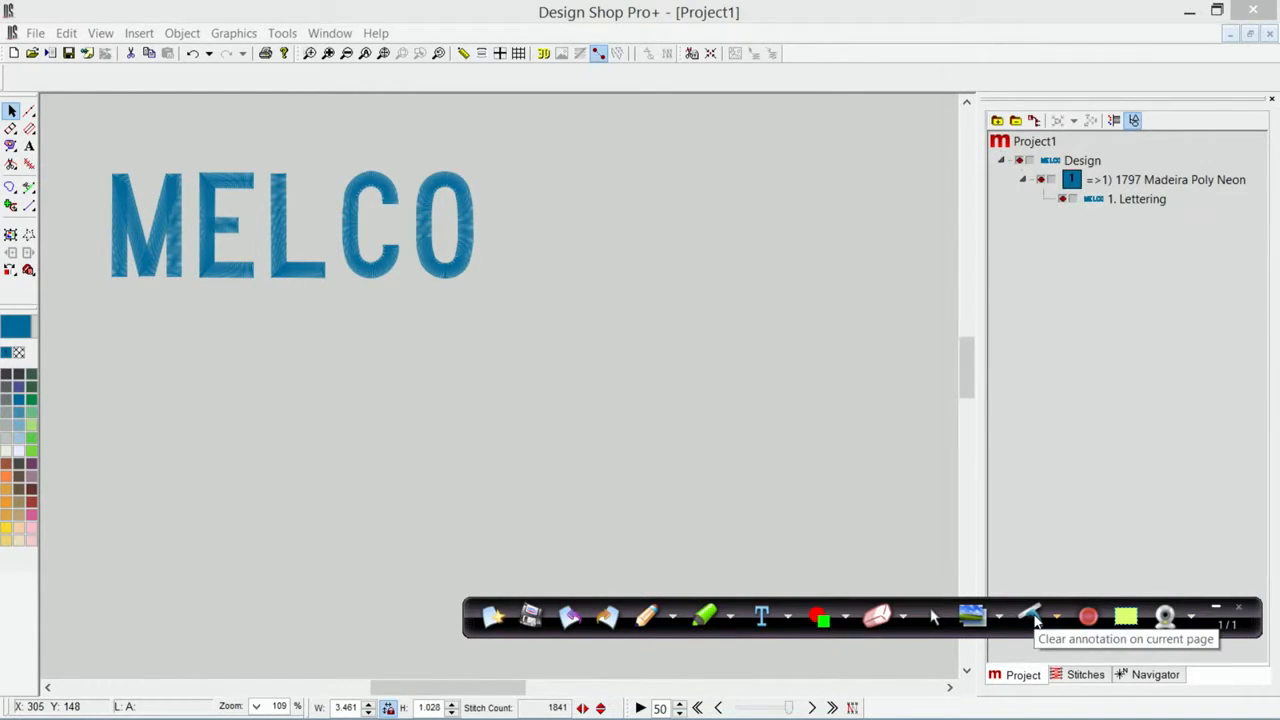
Mark the leftward shift of the C toward the L with pen strokes, clear the annotation and hide the annotation tools.
left_click_drag(342, 187, 314, 225)
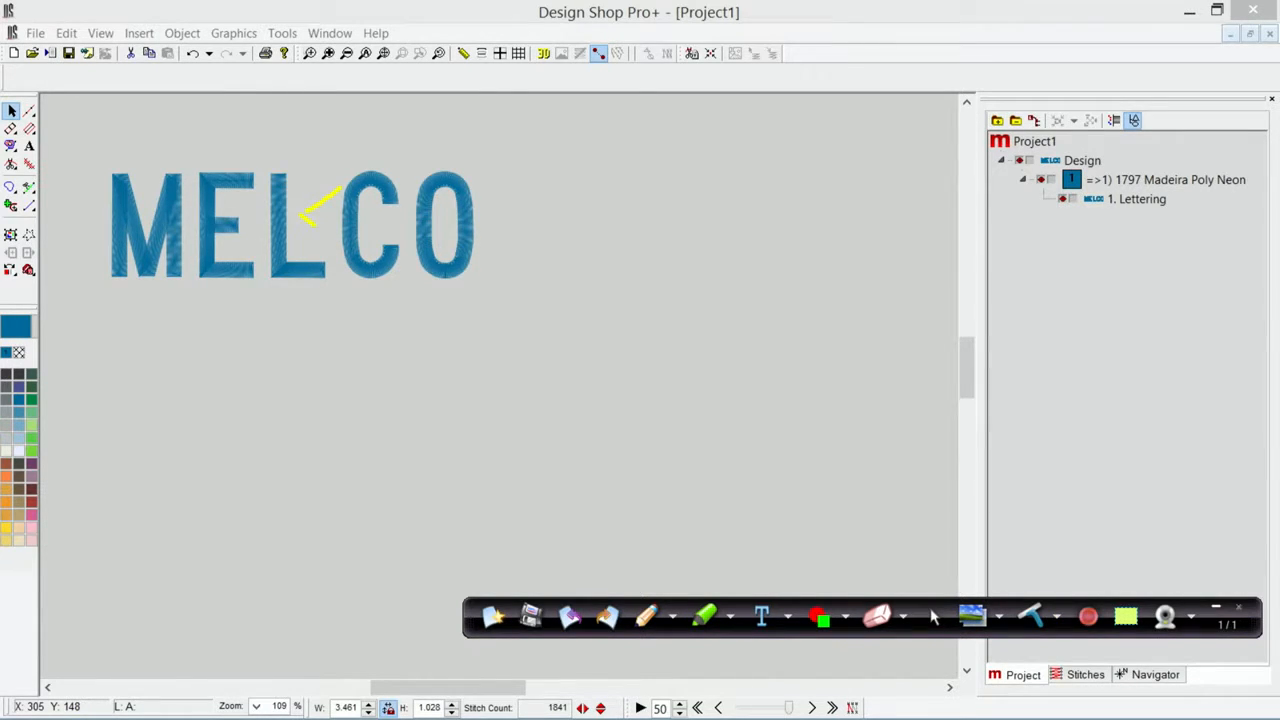
left_click_drag(310, 212, 378, 216)
left_click(1034, 622)
left_click(1215, 607)
Select the MELCO lettering and move it down and slightly to the right.
left_click(313, 202)
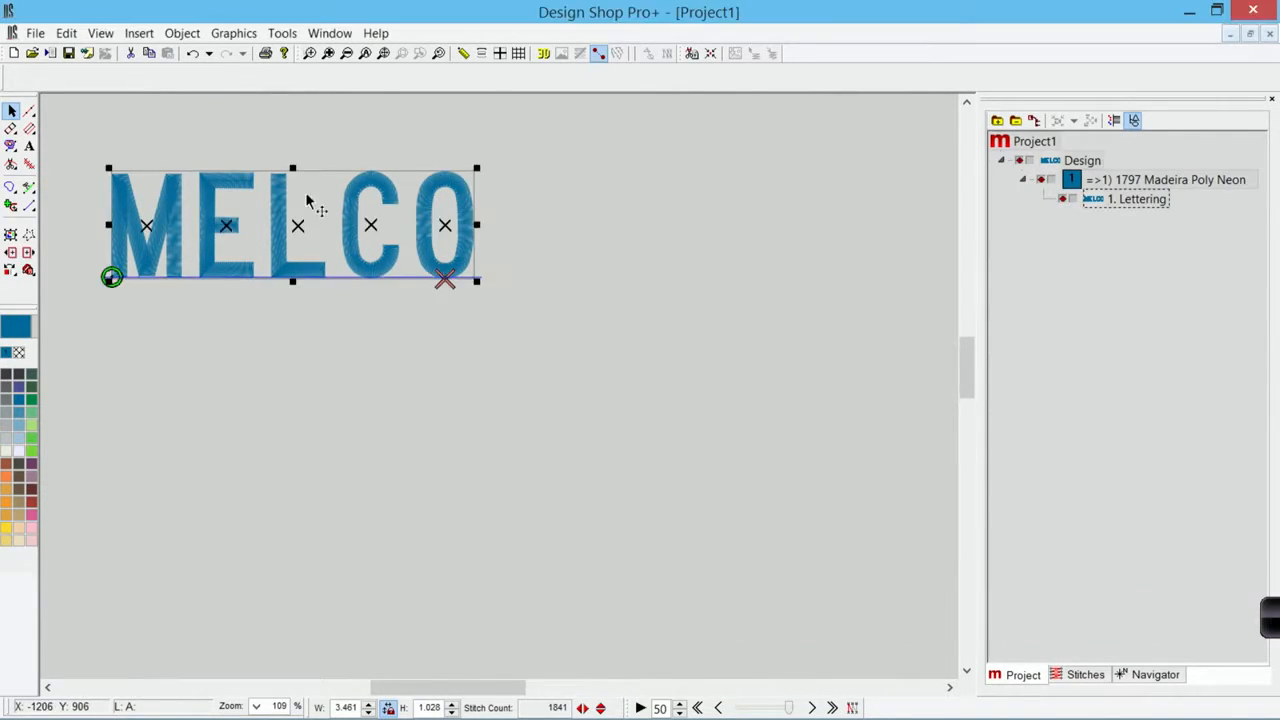
left_click_drag(322, 199, 365, 306)
Open the lettering's properties and apply a single kern-left code between the l and c of Melco.
double_click(366, 316)
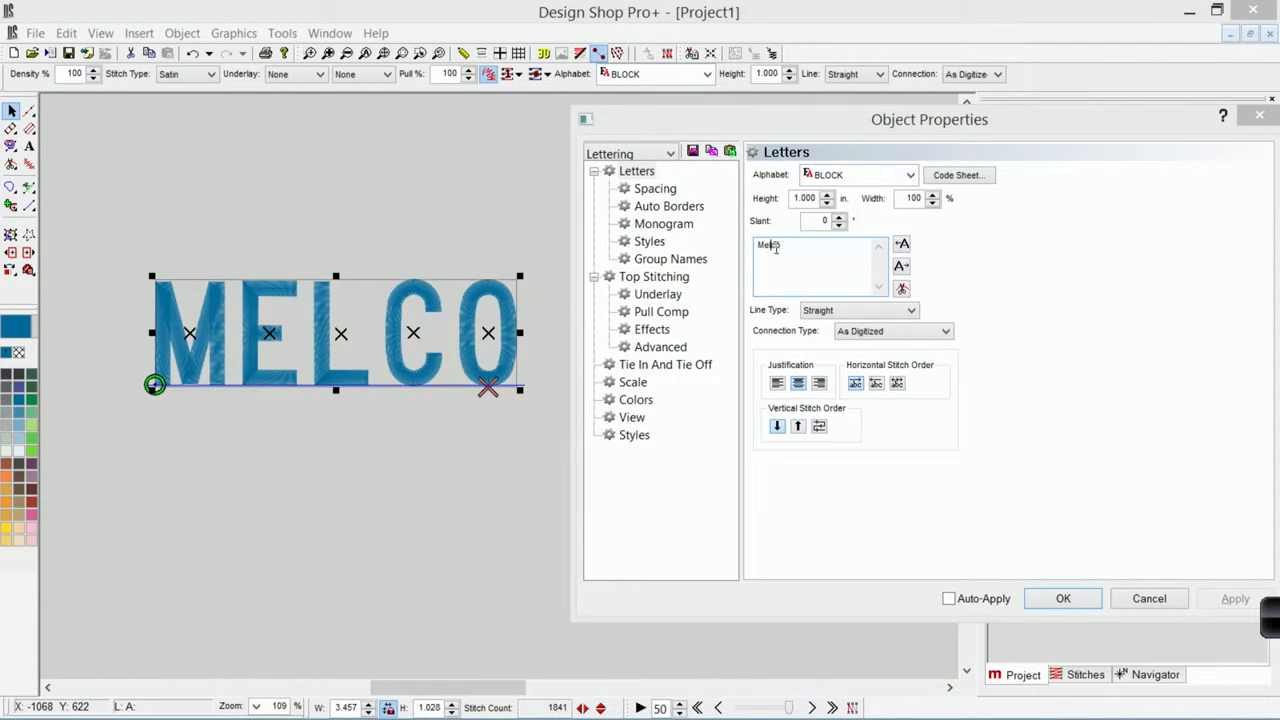
left_click(903, 247)
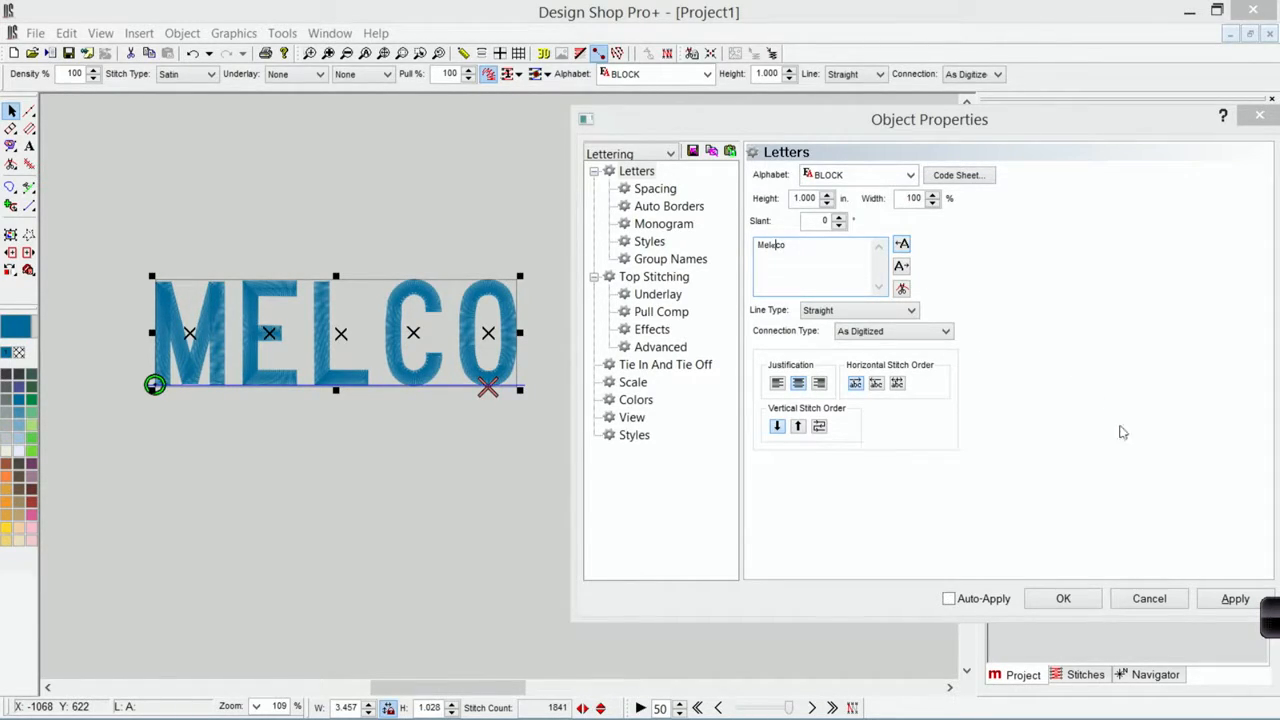
left_click(1233, 606)
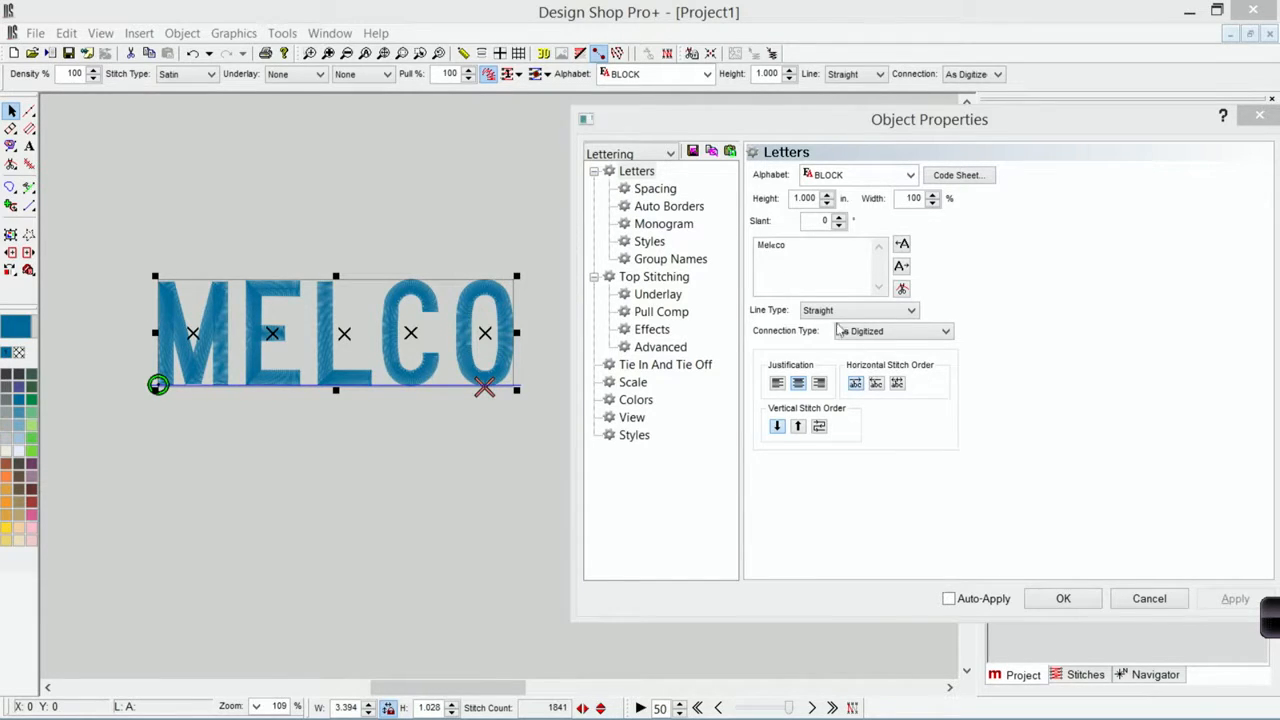
Apply several more kern-left codes between the l and c, then delete the extra codes and reapply the lettering.
left_click(776, 248)
type("eeeeeeee")
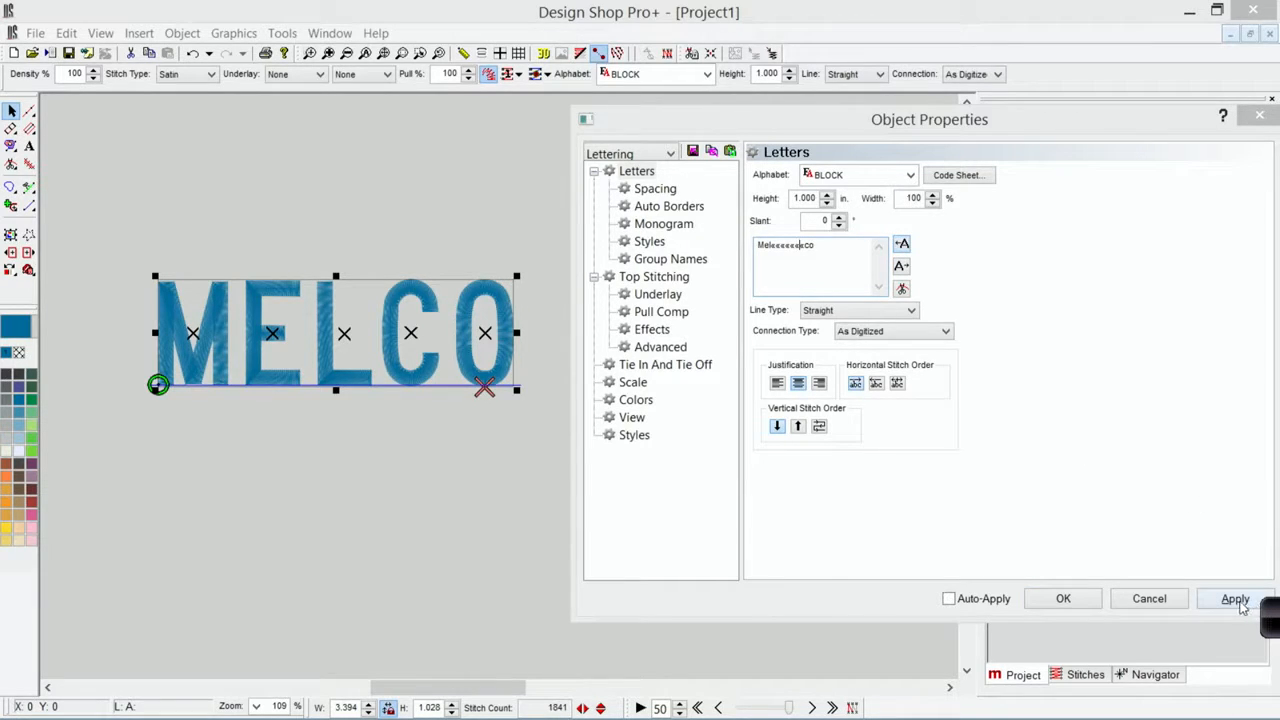
left_click(1235, 600)
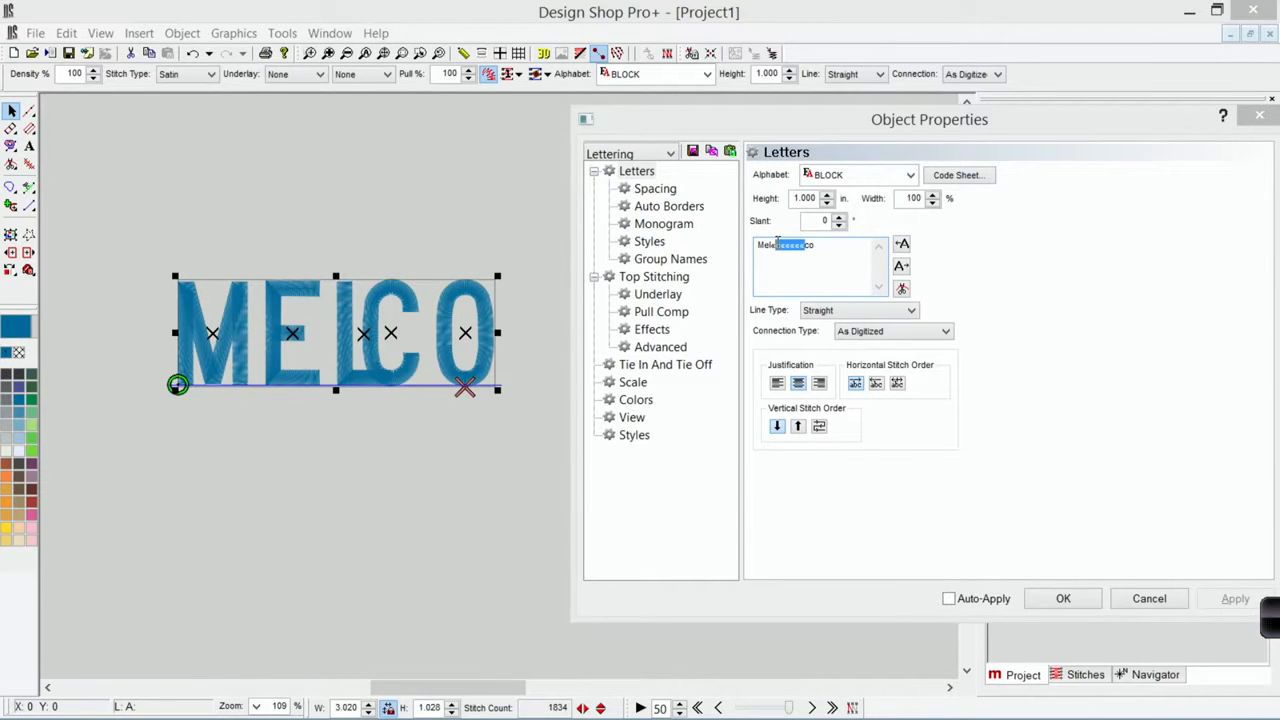
key("BackSpace")
left_click(1232, 600)
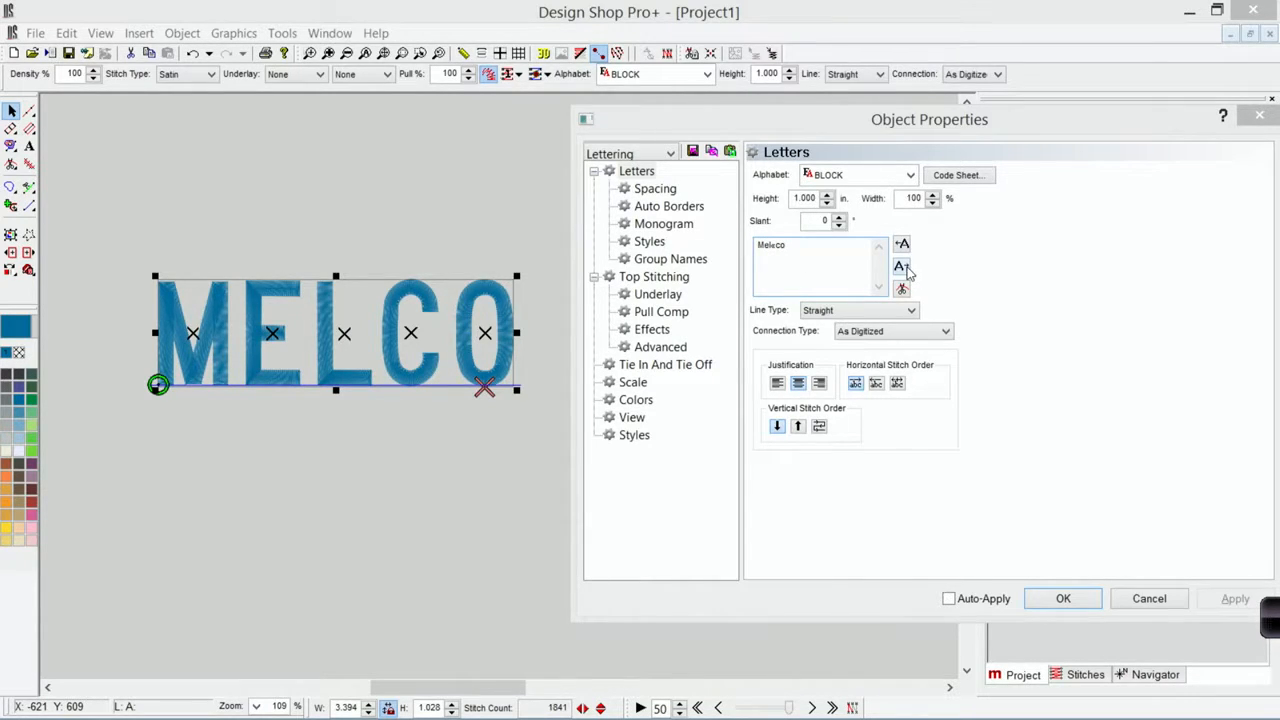
Apply a kern-right code between the M and e and a trim code between the c and o.
left_click(905, 267)
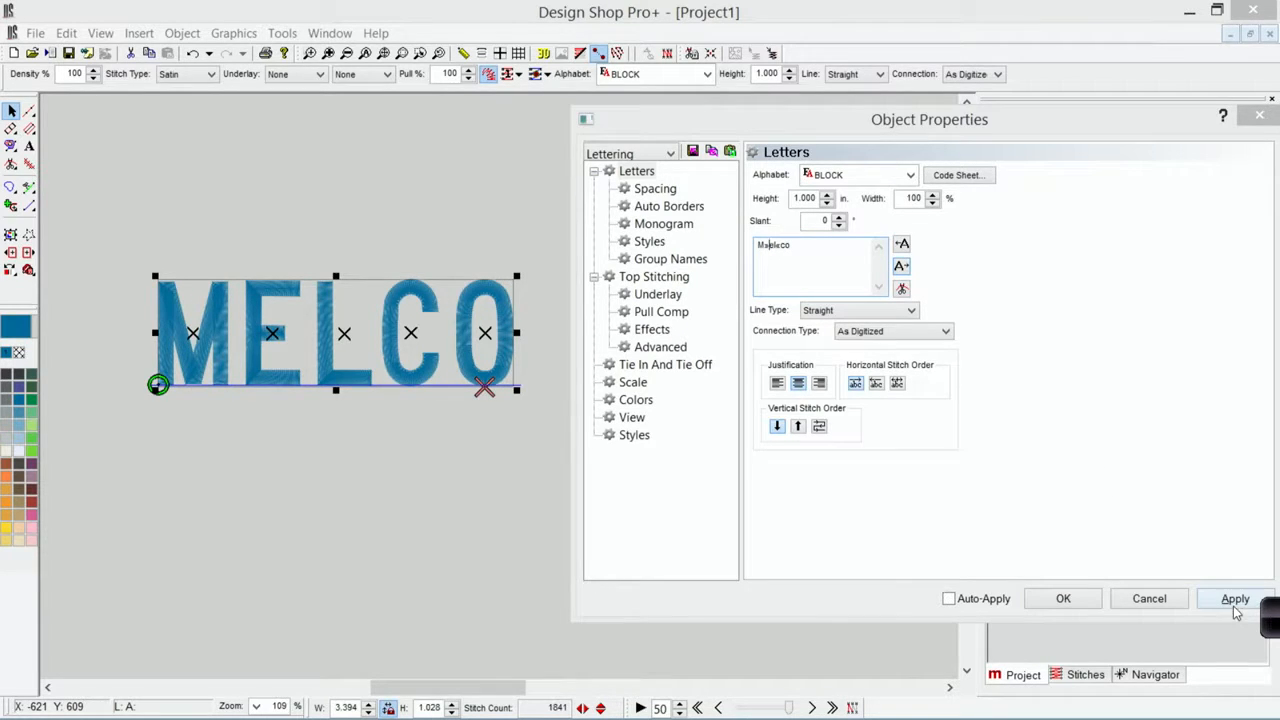
left_click(1235, 599)
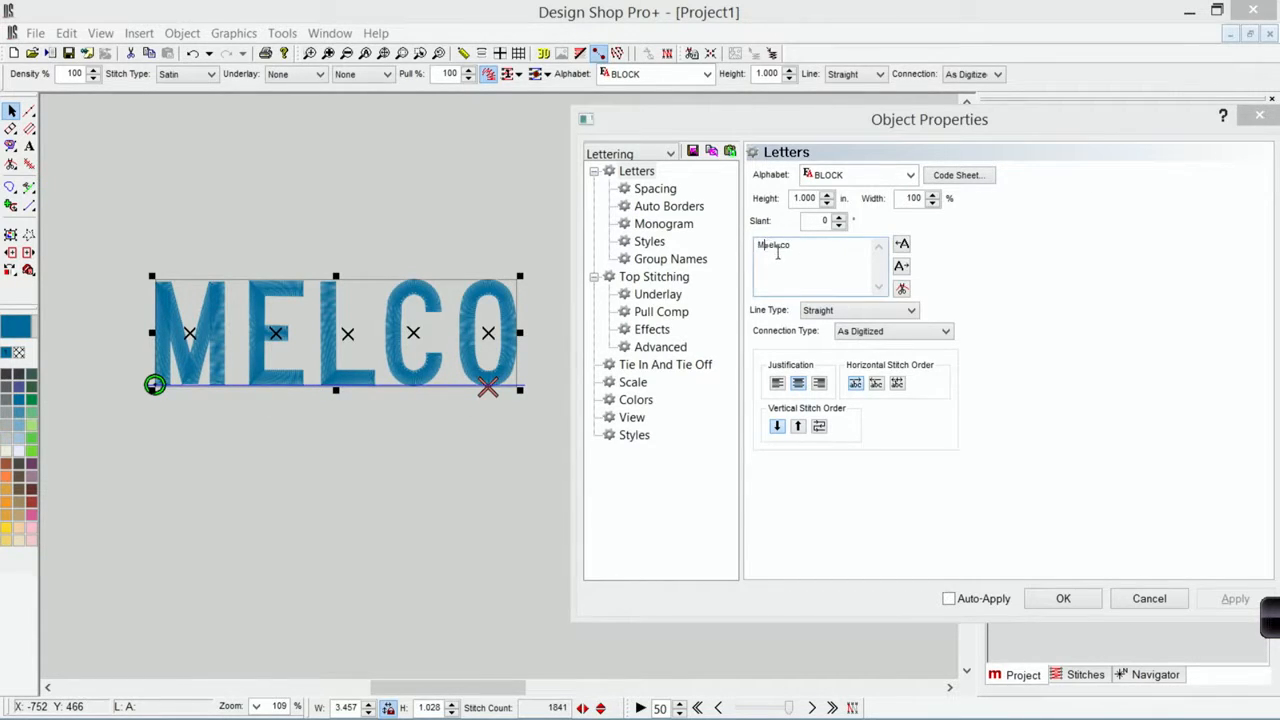
left_click(903, 290)
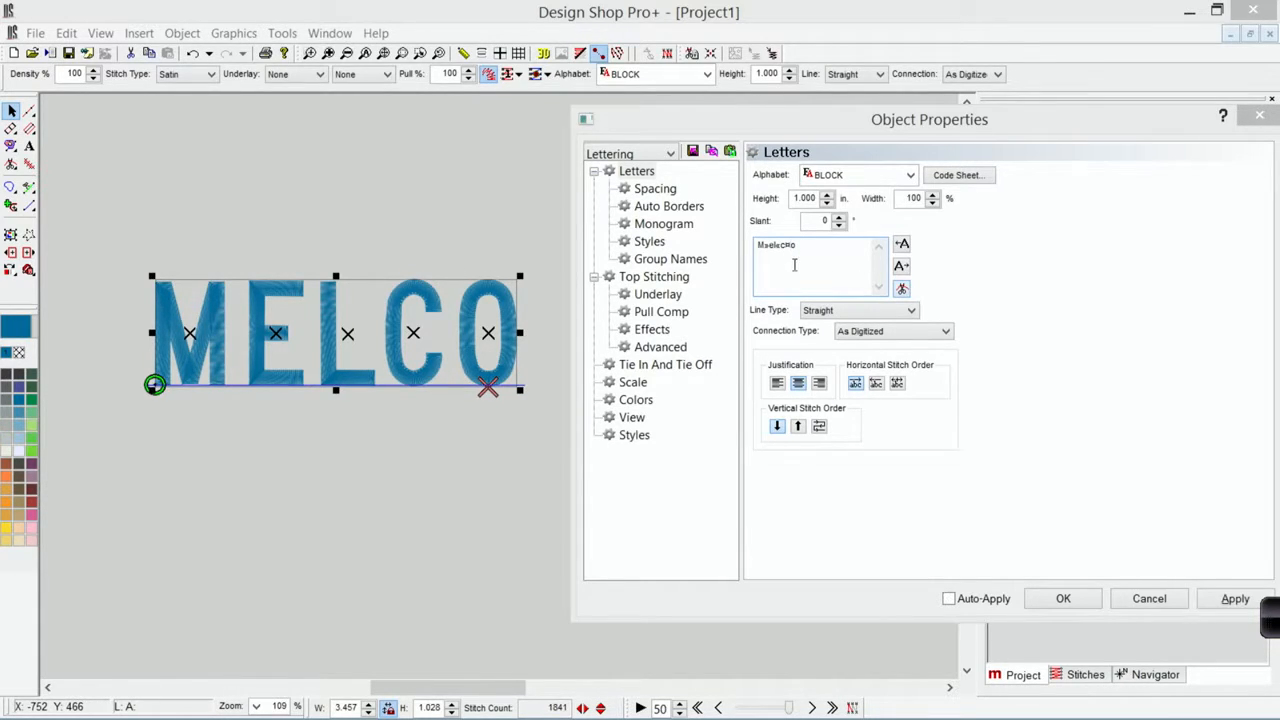
left_click(1230, 600)
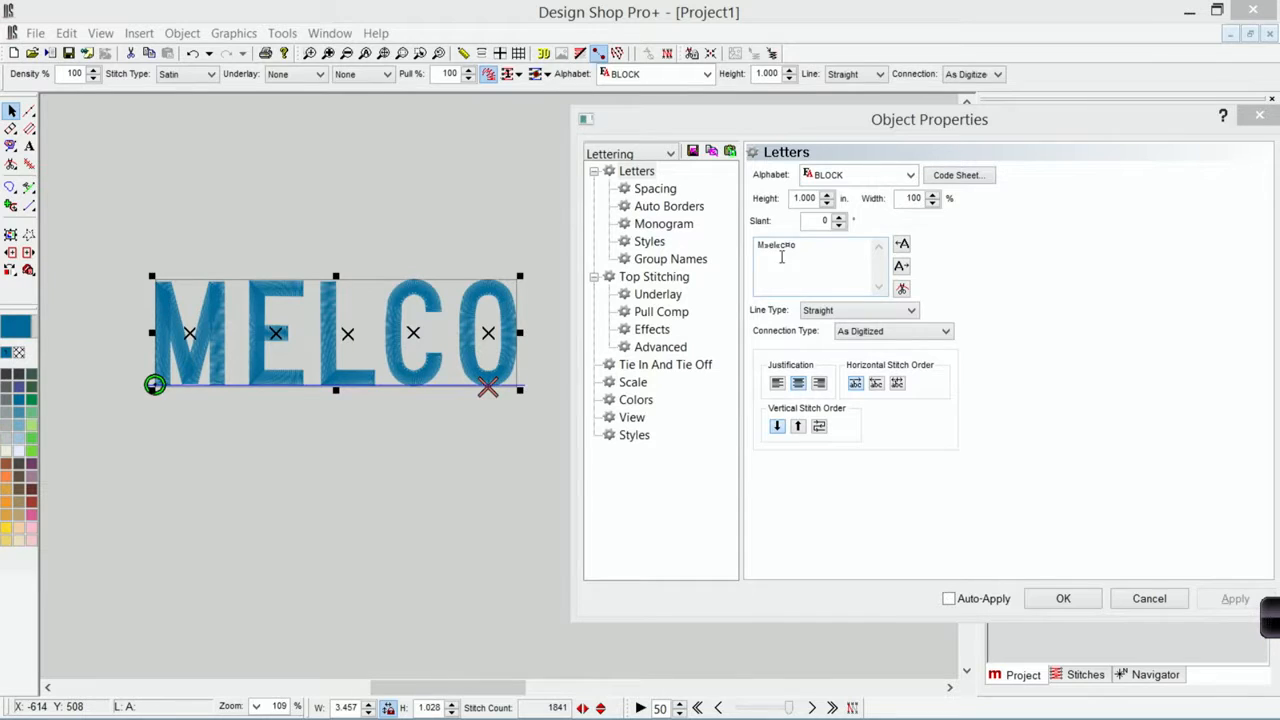
Delete the kerning and trim codes from the Melco text, apply the plain lettering and close its properties.
key("BackSpace")
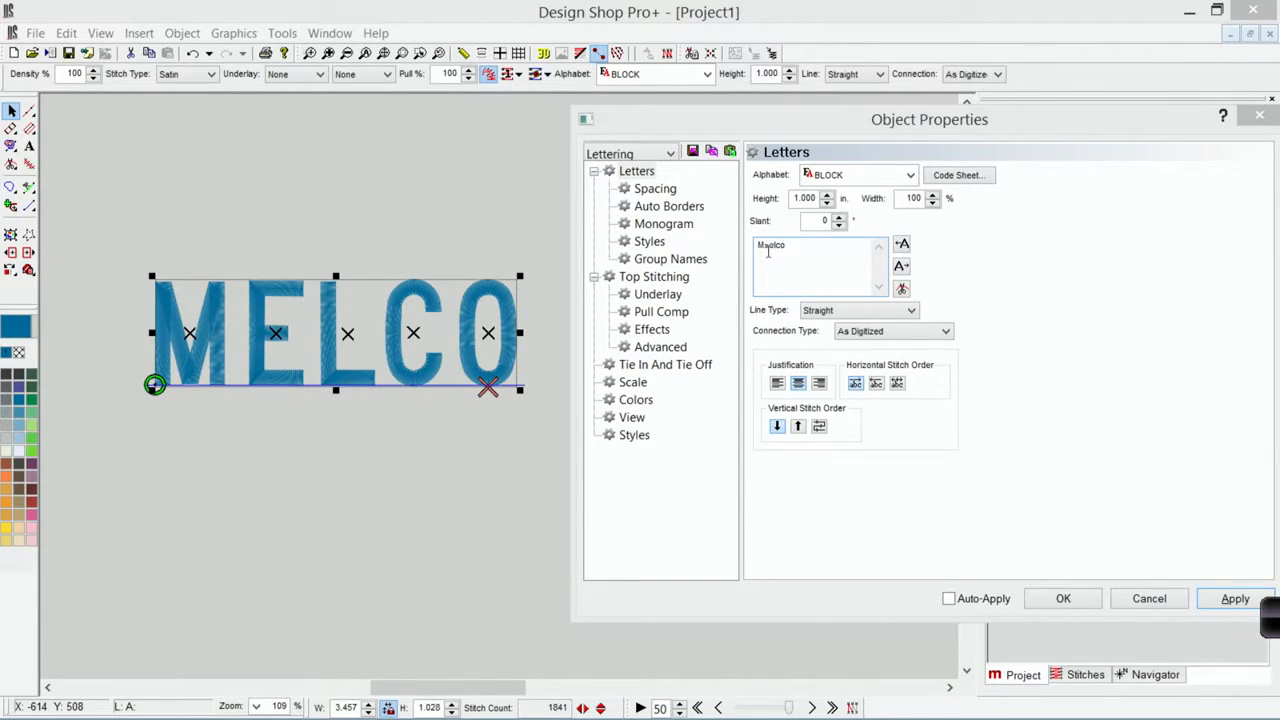
left_click(1236, 599)
left_click(1063, 600)
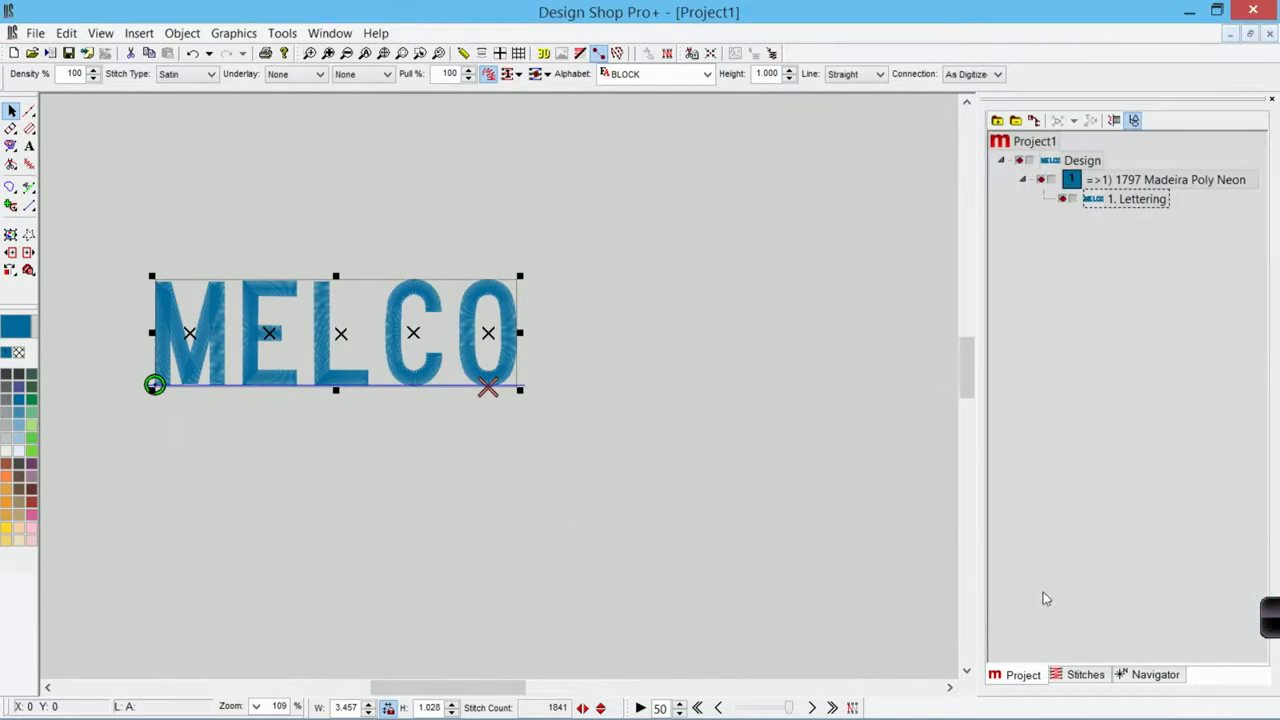
Move the MELCO lettering down and to the right on the canvas.
left_click_drag(354, 299, 450, 346)
left_click(431, 257)
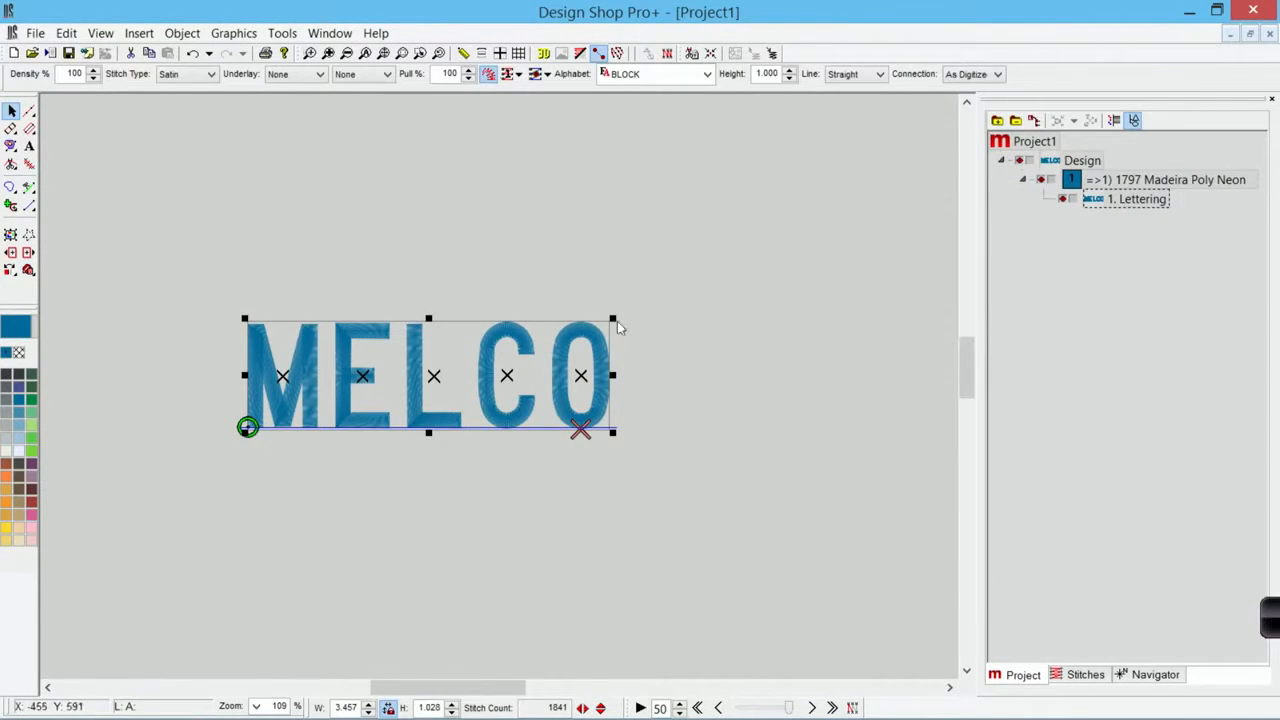
Scale the lettering proportionally to a letter height of about 0.67 in, and stretch its width to about 3.04 in.
left_click_drag(613, 318, 802, 307)
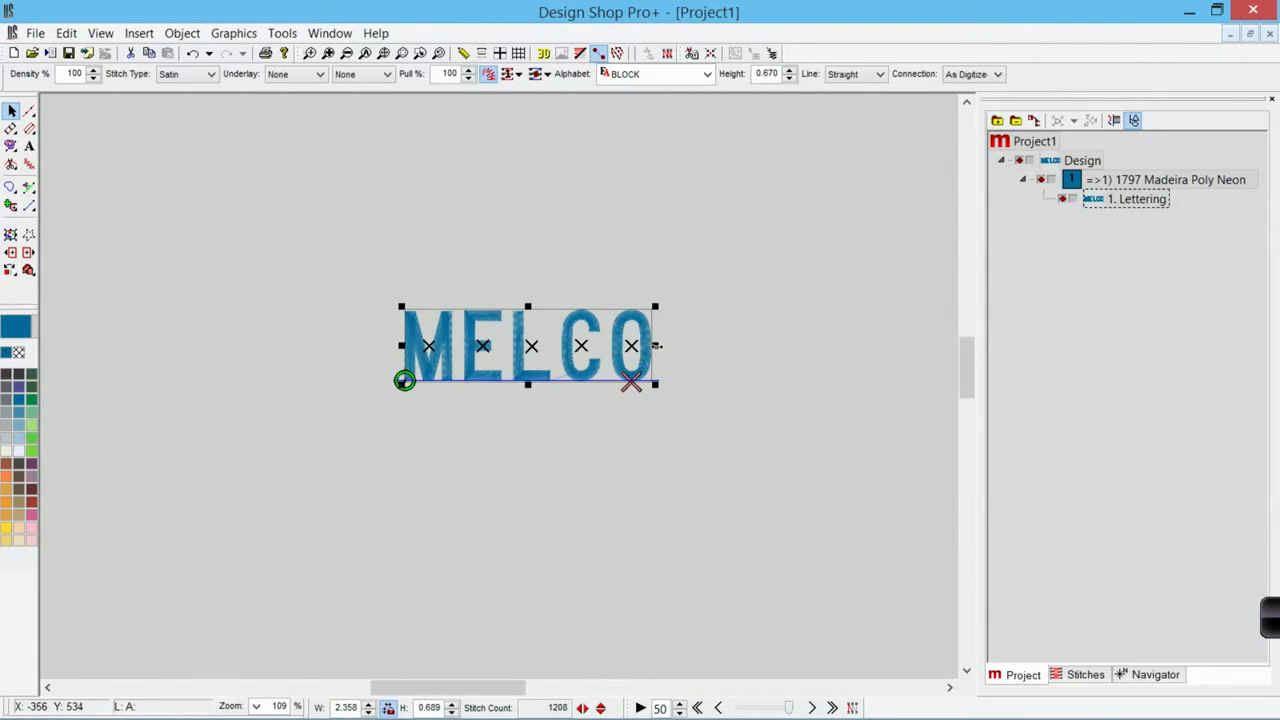
left_click_drag(657, 345, 728, 345)
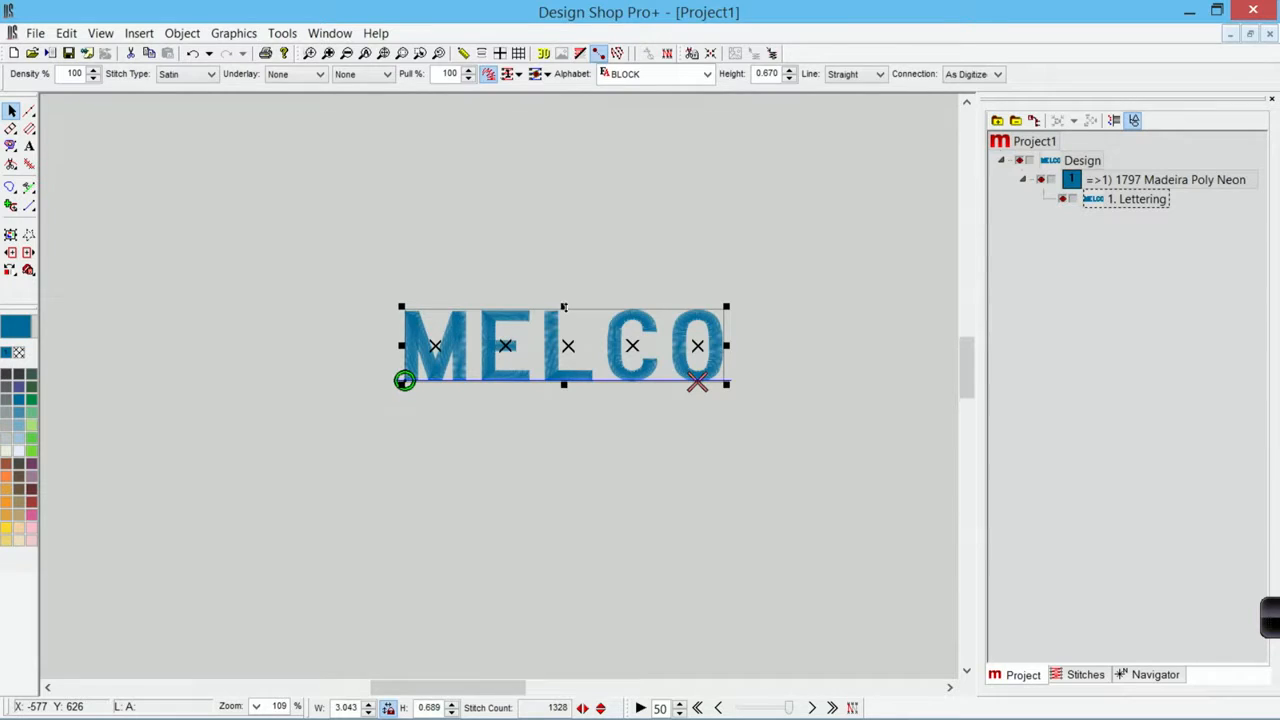
Stretch the lettering vertically to a letter height of about 1.14 in, keeping its width.
left_click_drag(564, 307, 557, 261)
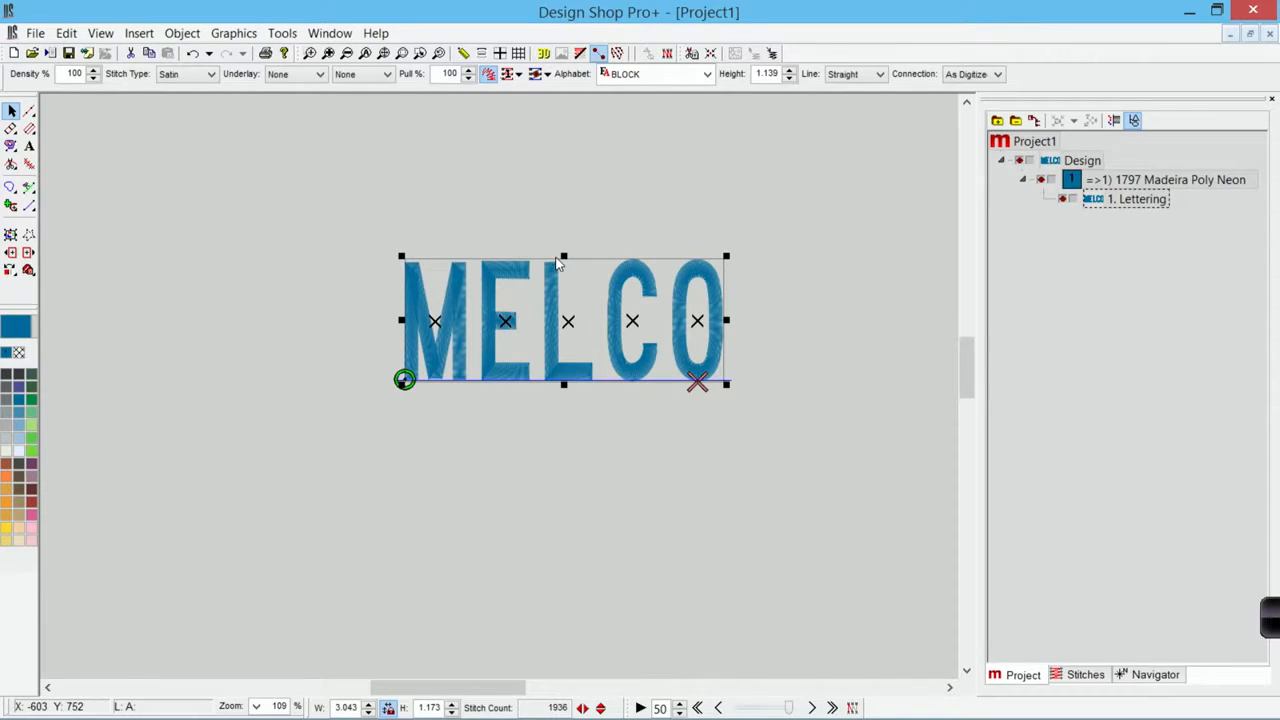
Set the lettering's height to 1.000 in and its width to 100%, and move it up and to the left on the canvas.
double_click(575, 300)
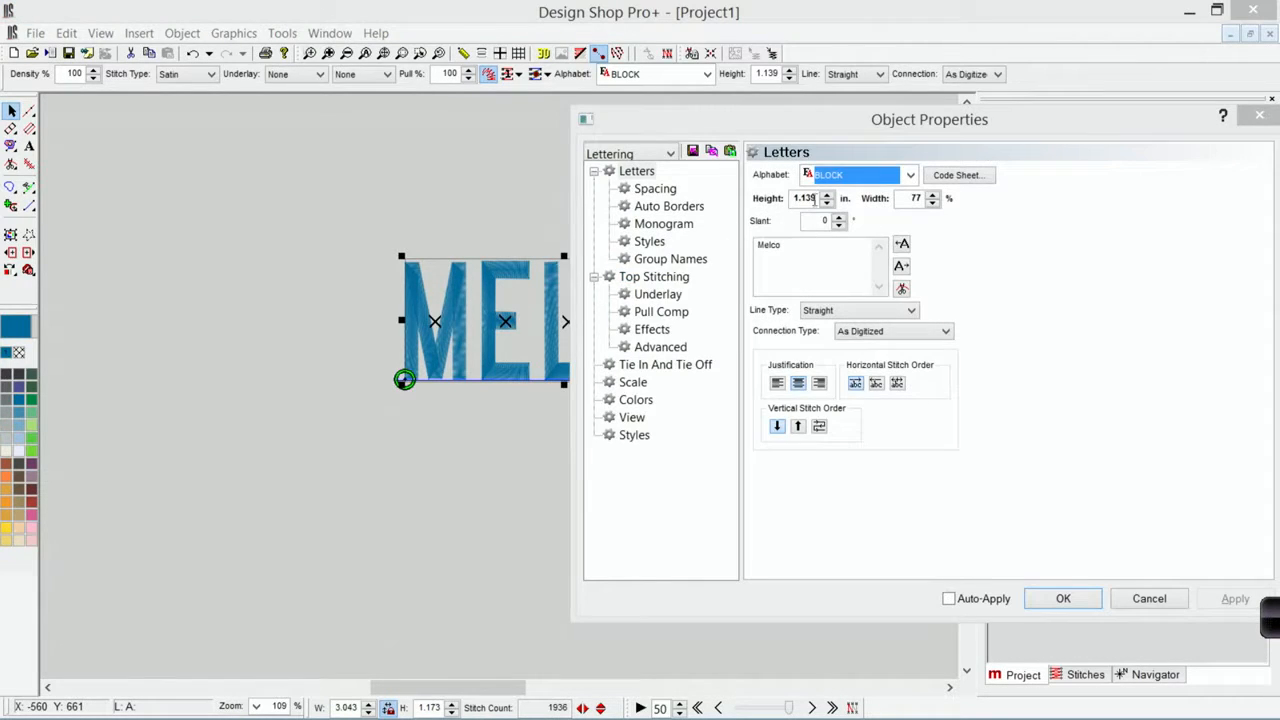
left_click(816, 197)
type("100")
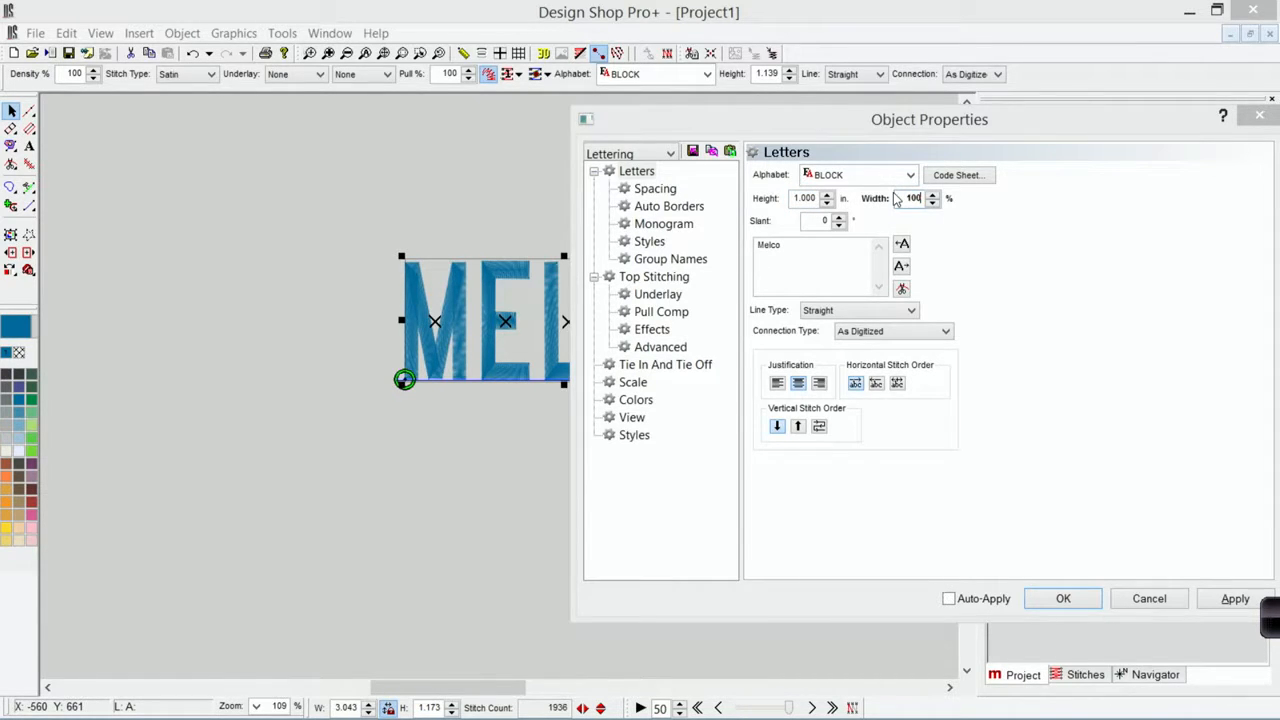
key("Return")
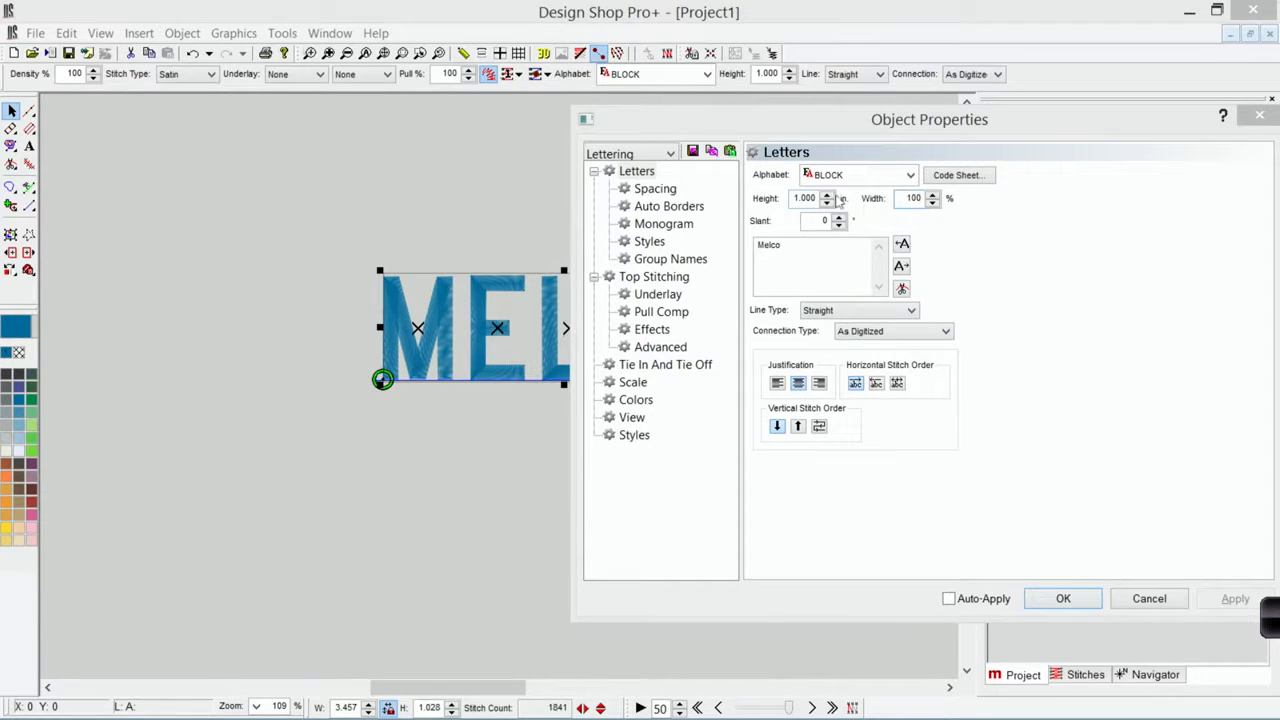
left_click(1063, 598)
left_click_drag(583, 298, 376, 262)
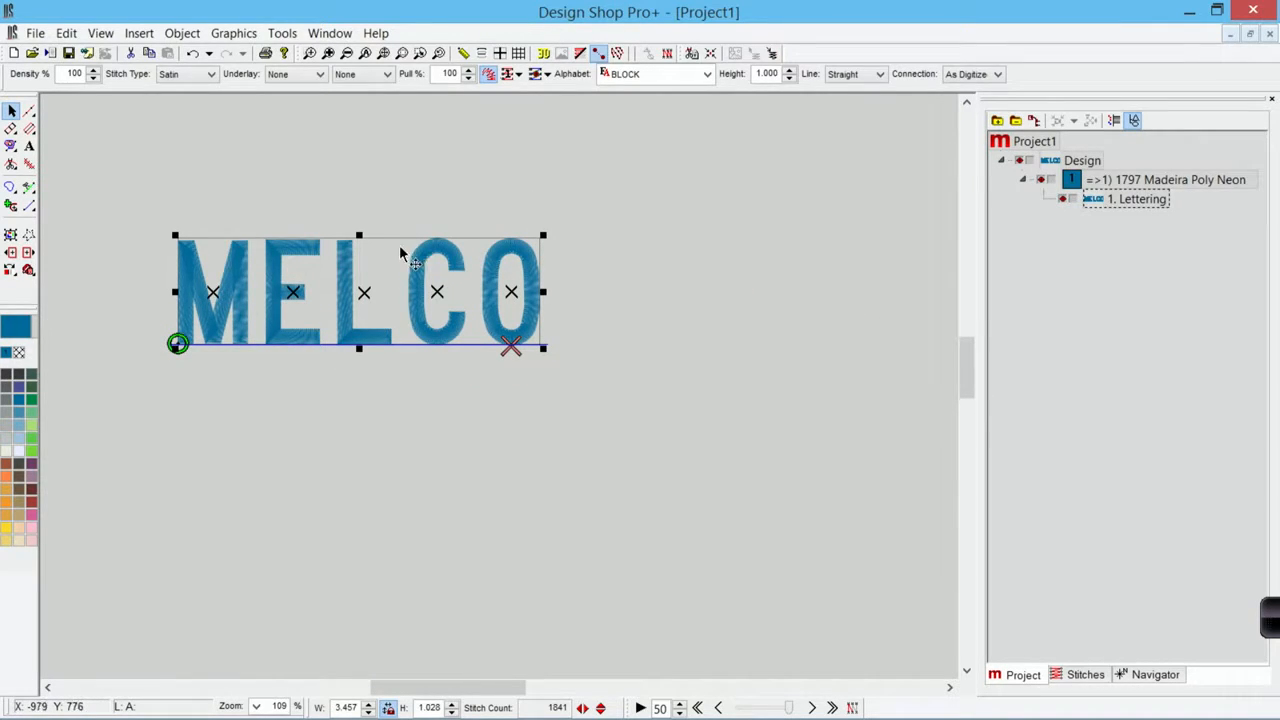
Try skewing the lettering to the right and its baseline upward, and rotate it counterclockwise.
left_click(392, 270)
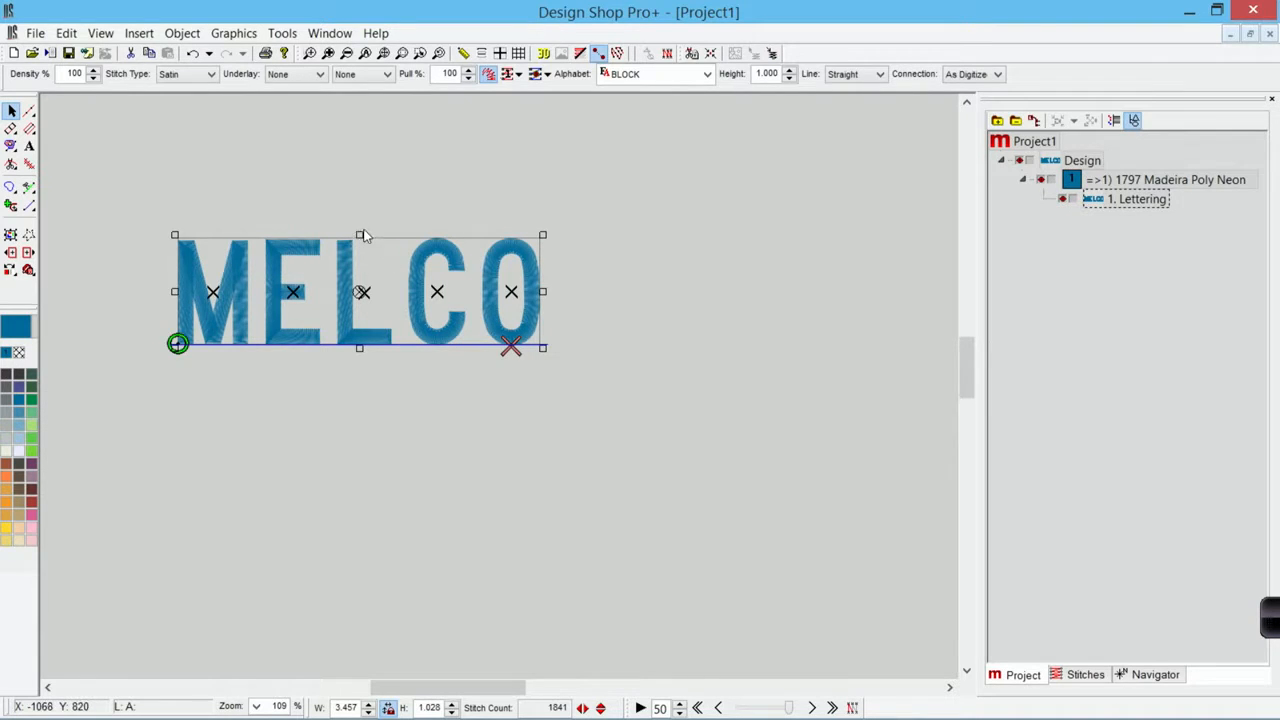
left_click_drag(360, 235, 400, 236)
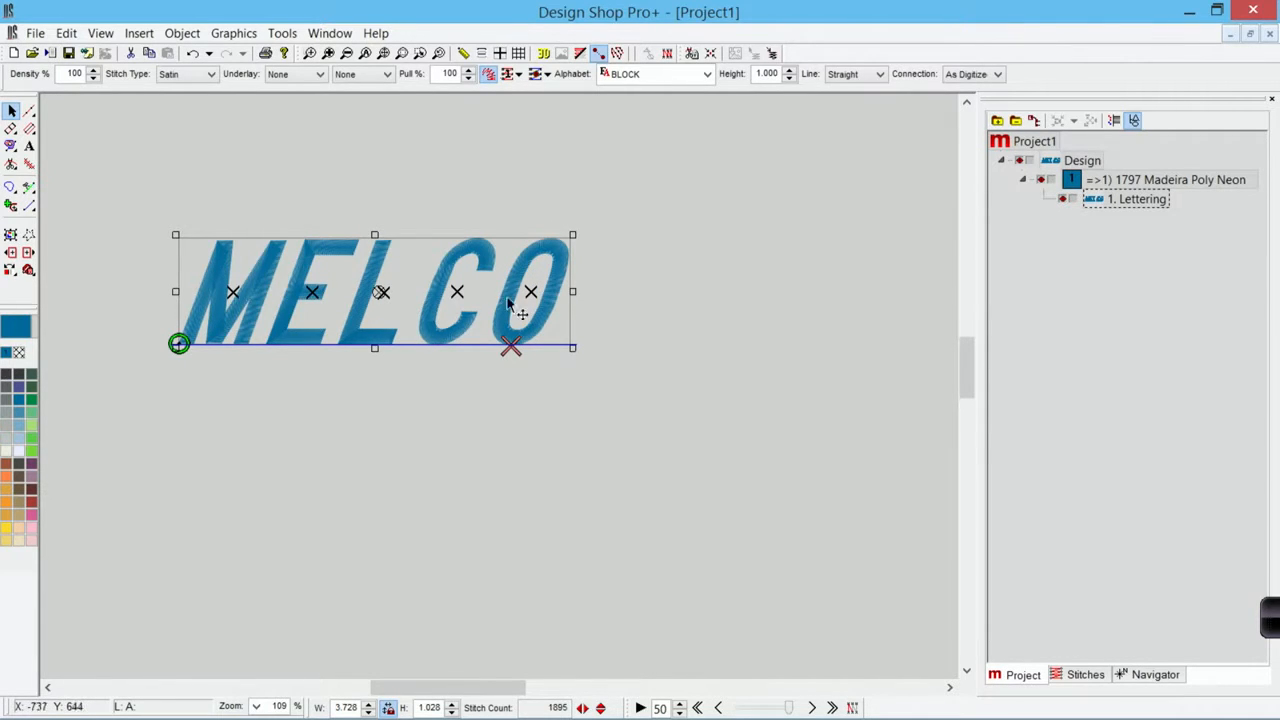
left_click_drag(575, 291, 578, 225)
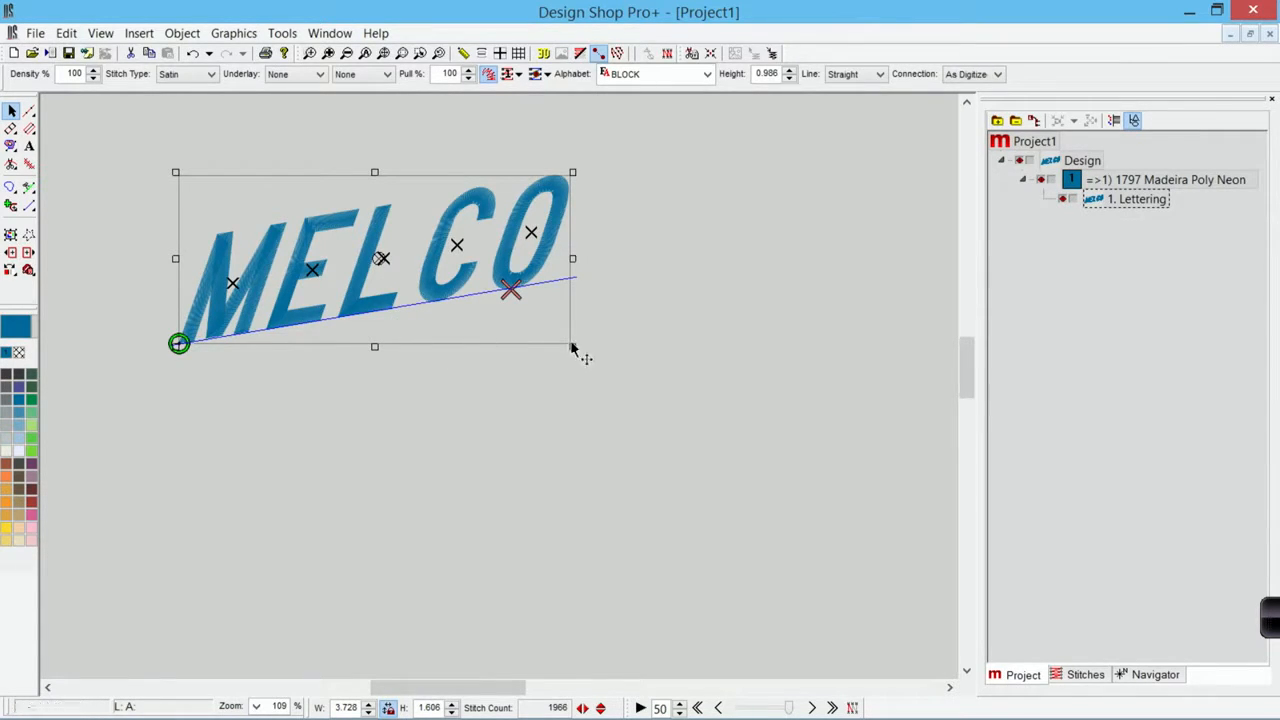
left_click_drag(578, 349, 565, 235)
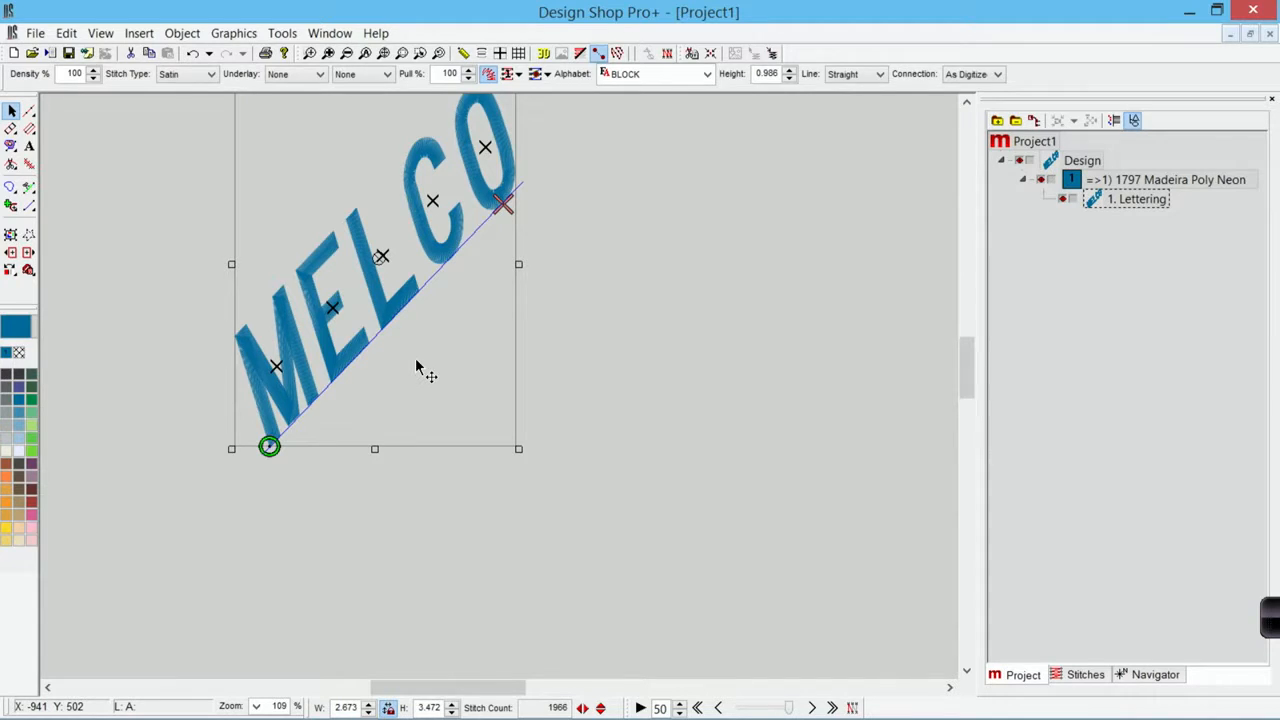
Undo the rotation and both skews of the lettering.
key("ctrl+z")
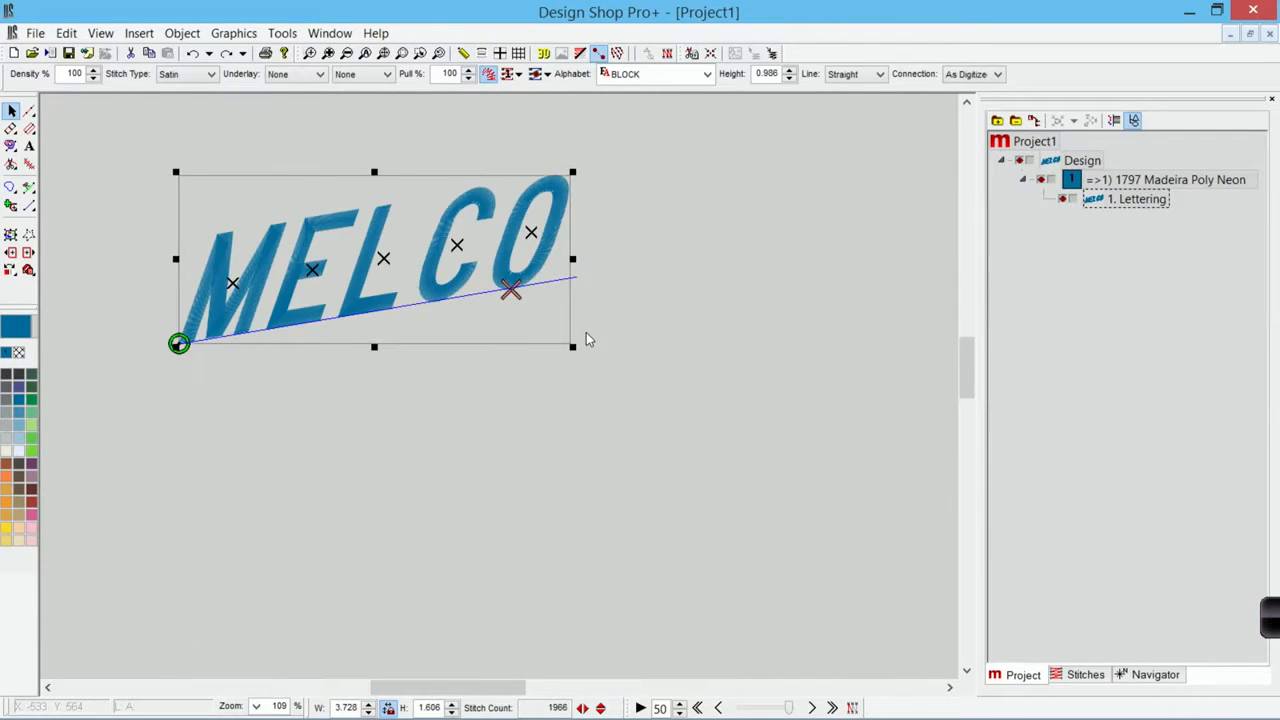
key("ctrl+z")
key("ctrl+z")
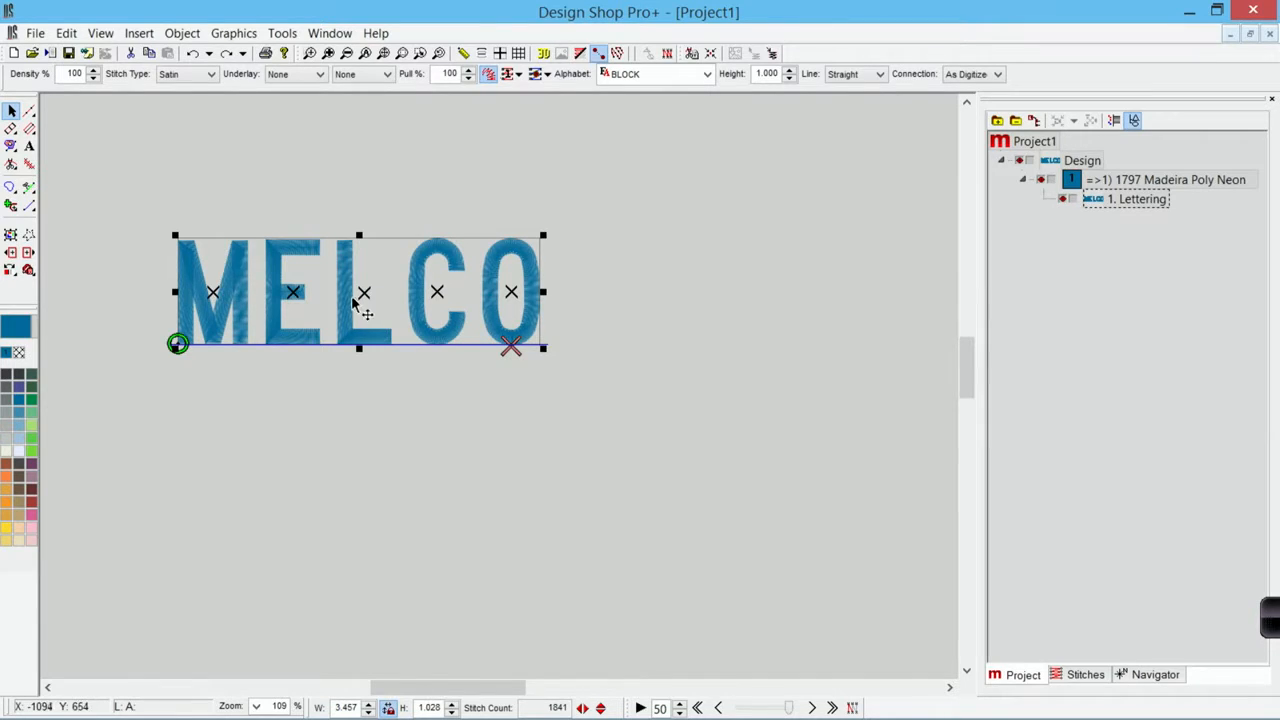
Move the letter C left, closer to the L, and the final O left, closer to the C.
left_click(437, 298)
left_click_drag(440, 298, 433, 410)
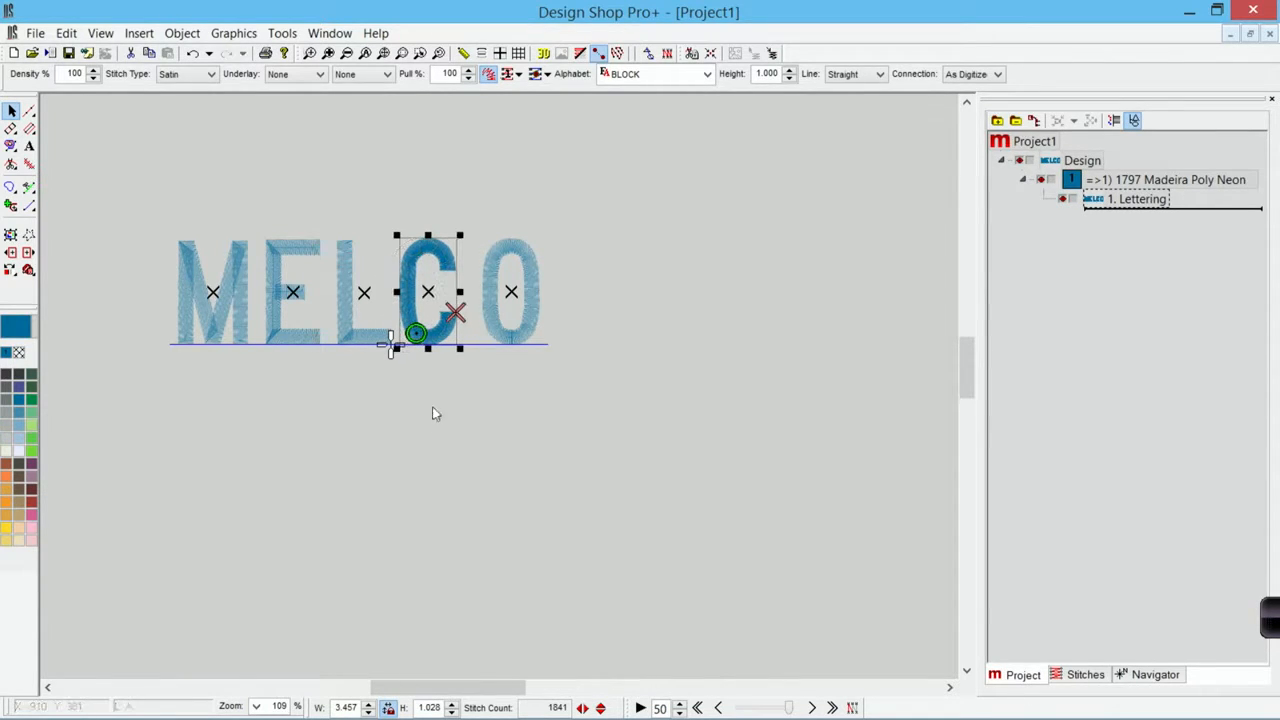
left_click(511, 292)
mouse_move(511, 292)
left_mouse_down()
mouse_move(478, 300)
mouse_move(494, 309)
left_mouse_up()
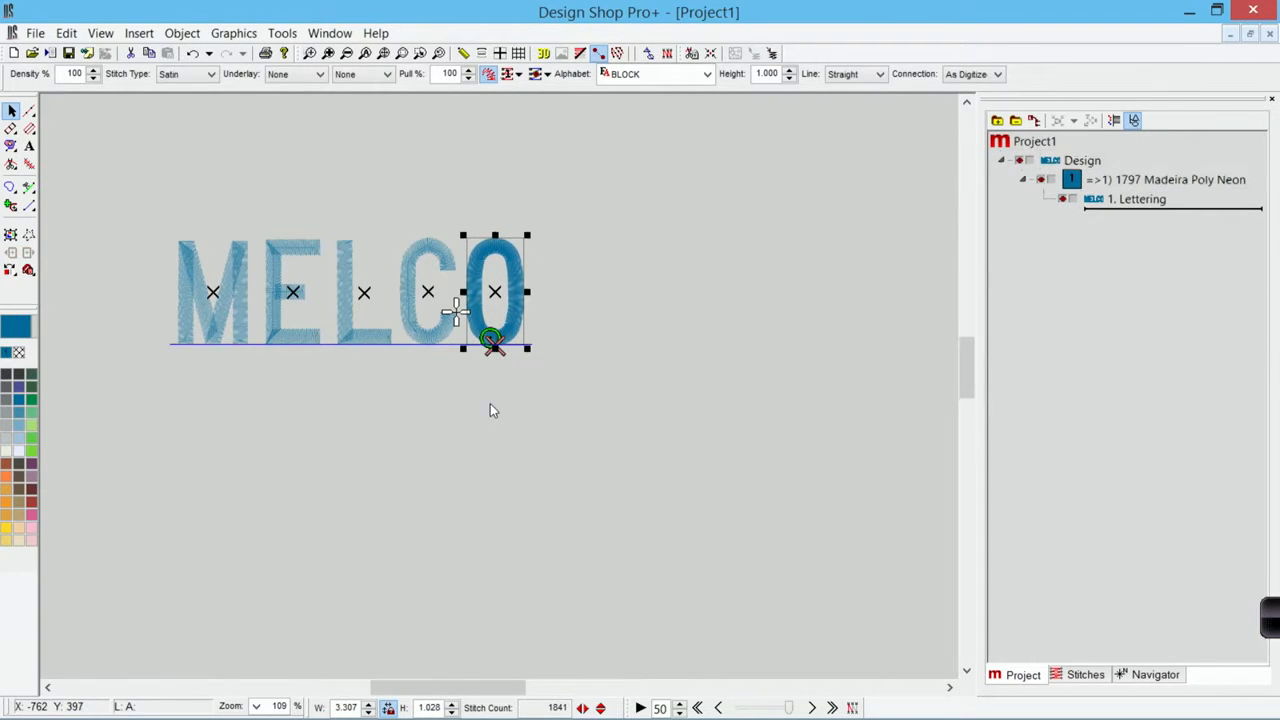
Nudge the letter C slightly closer to the L and deselect the lettering.
left_click(490, 403)
left_click(428, 298)
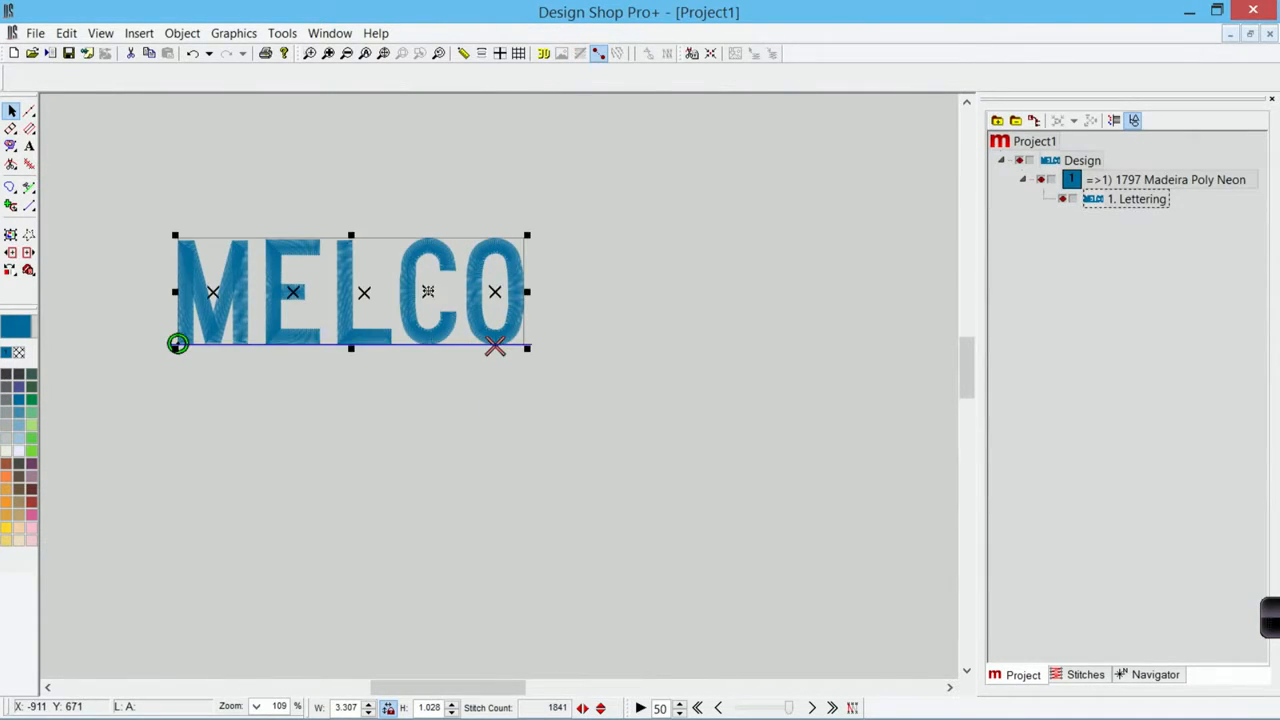
left_click(424, 428)
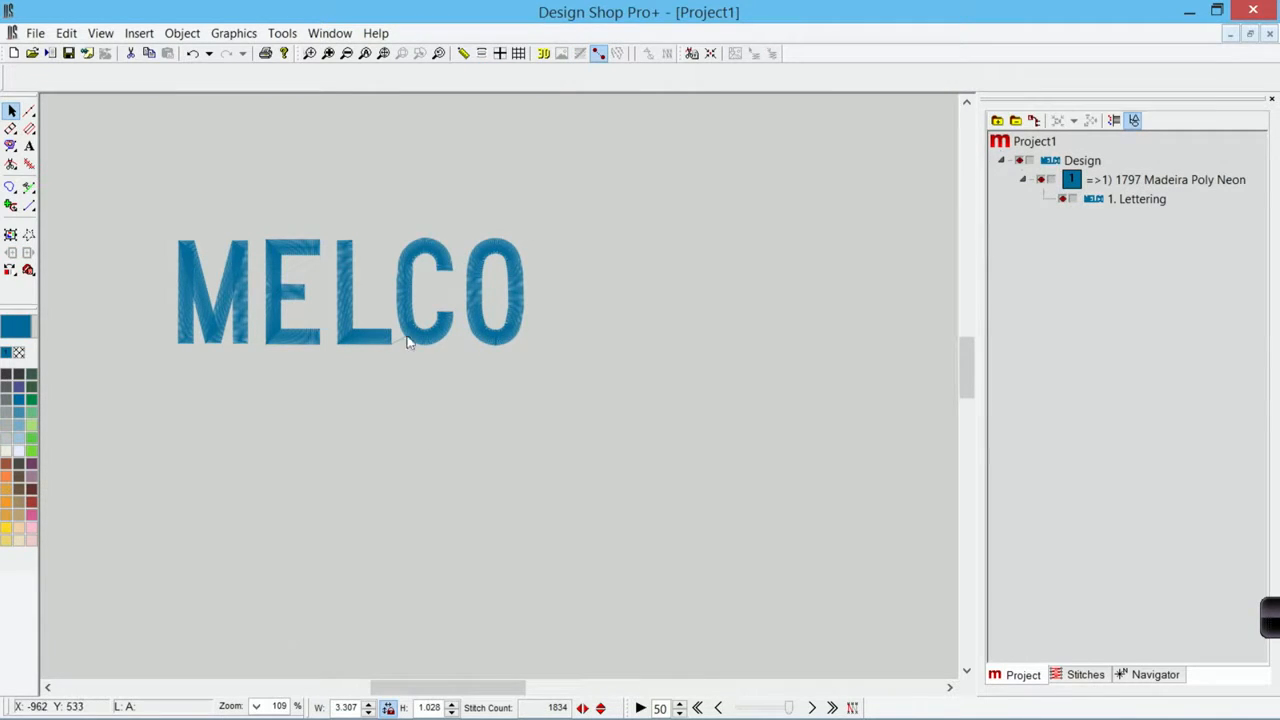
Insert a trim code between the l and c of the Melco text, apply it and close the lettering's properties.
double_click(389, 283)
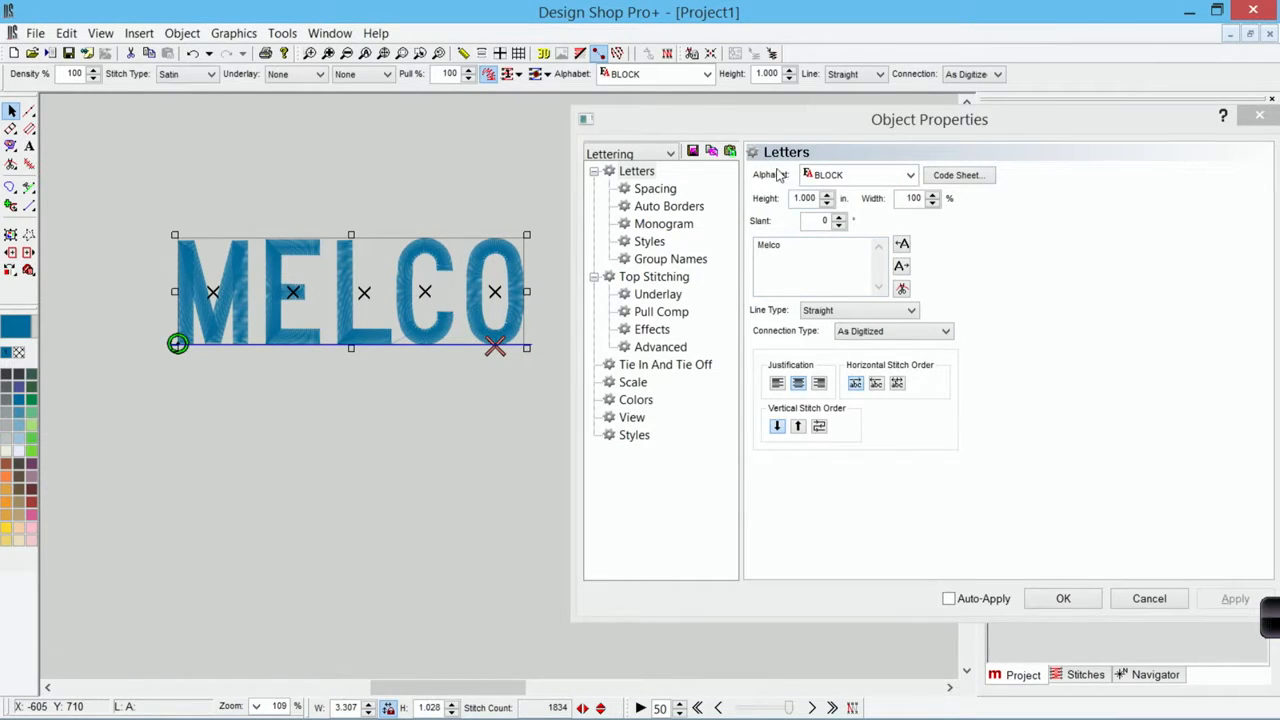
left_click(776, 244)
left_click(771, 244)
left_click(901, 289)
left_click(1233, 598)
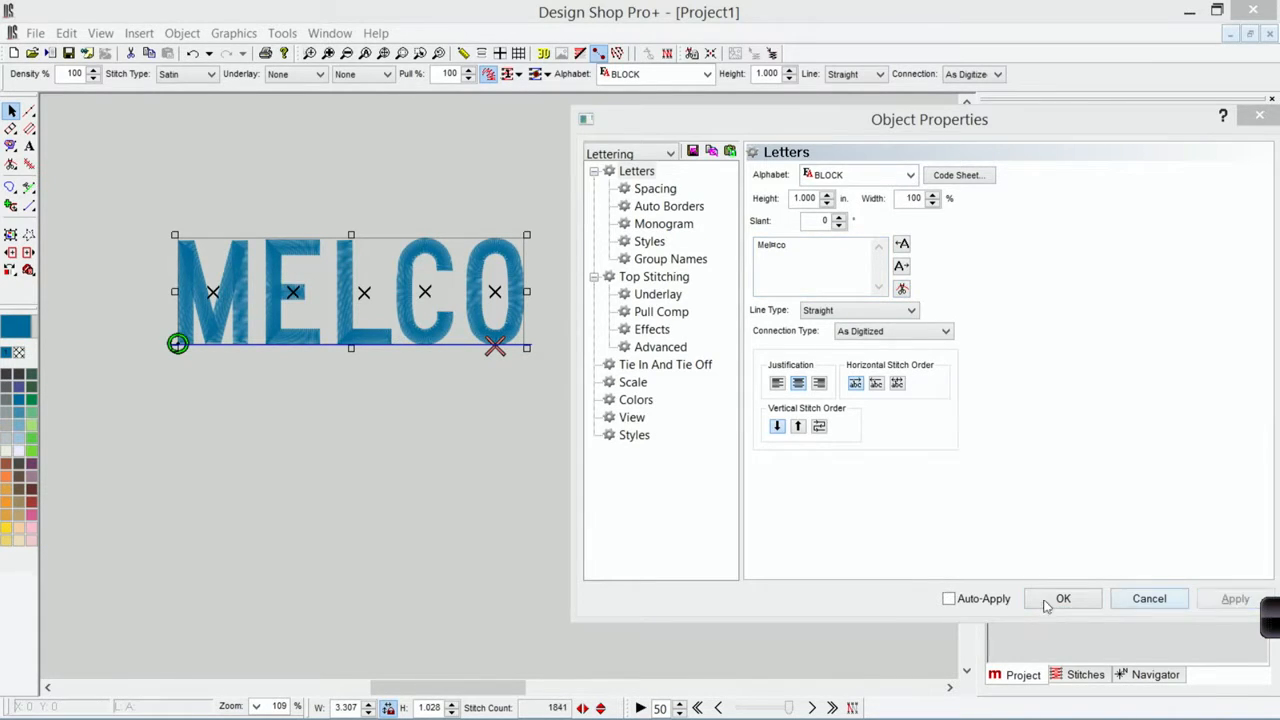
left_click(1048, 607)
left_click(495, 479)
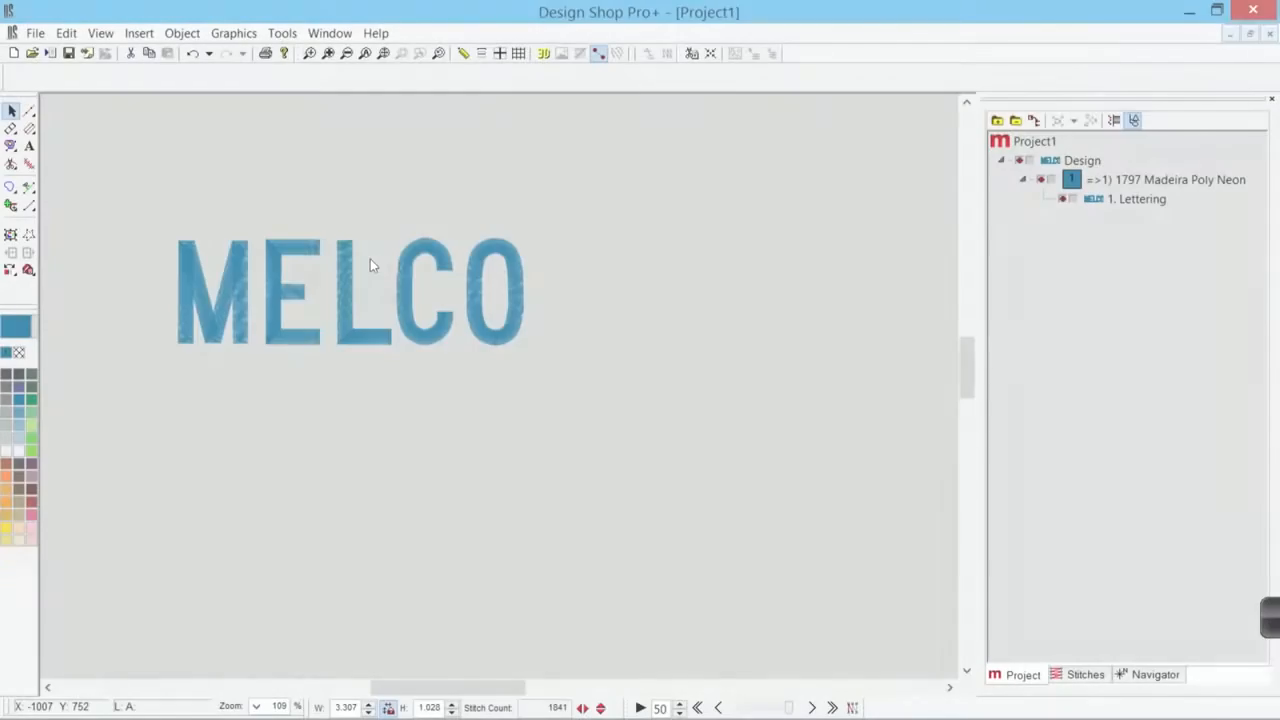
Enlarge and slant only the letter M to about 1.26 in high, and recolor it with green 1651 Madeira Poly Neon.
left_click(370, 262)
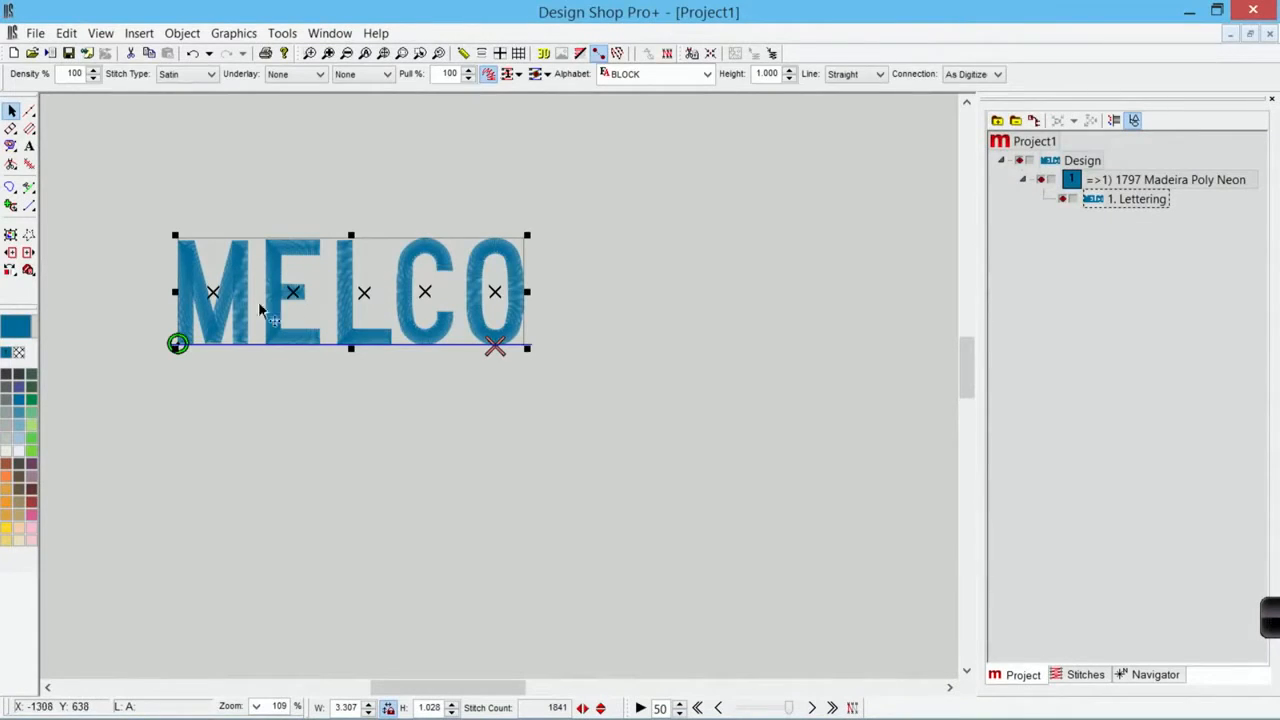
left_click(213, 292)
left_click_drag(251, 238, 228, 211)
left_click(31, 398)
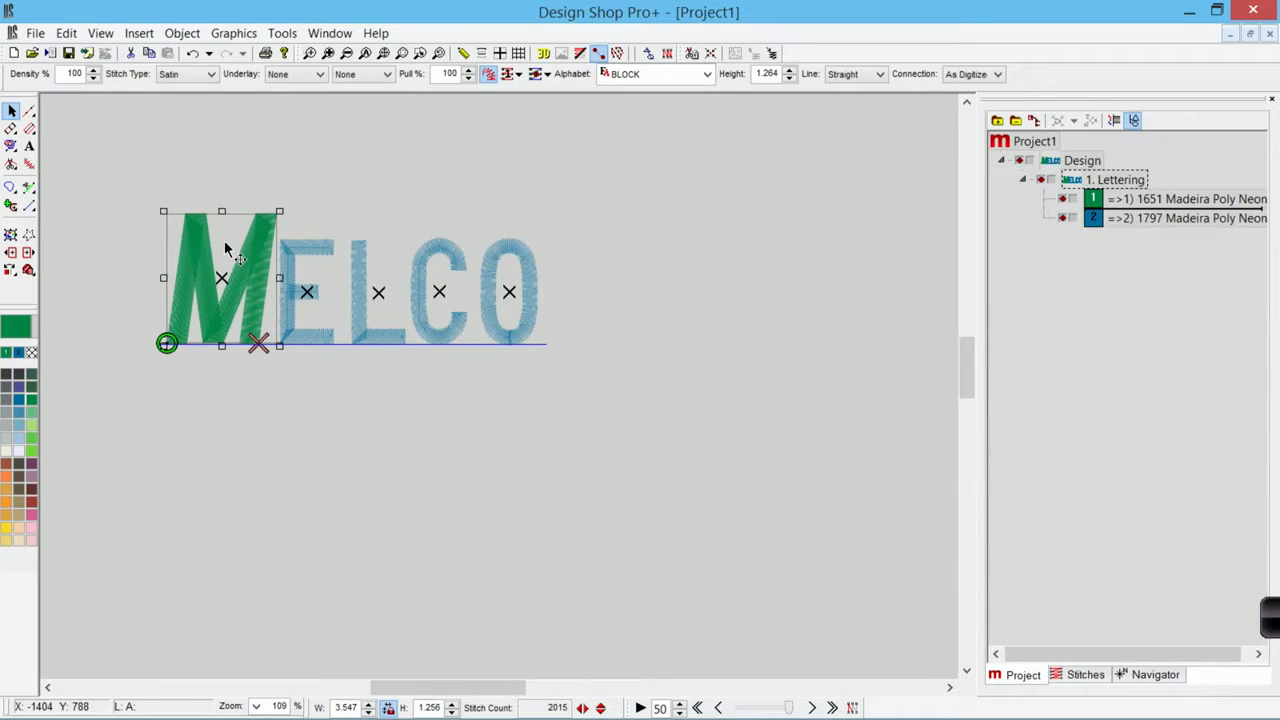
Change the M's alphabet to BOOKMAN-DAK and move the letter right against the E and slightly below the baseline.
left_click(707, 75)
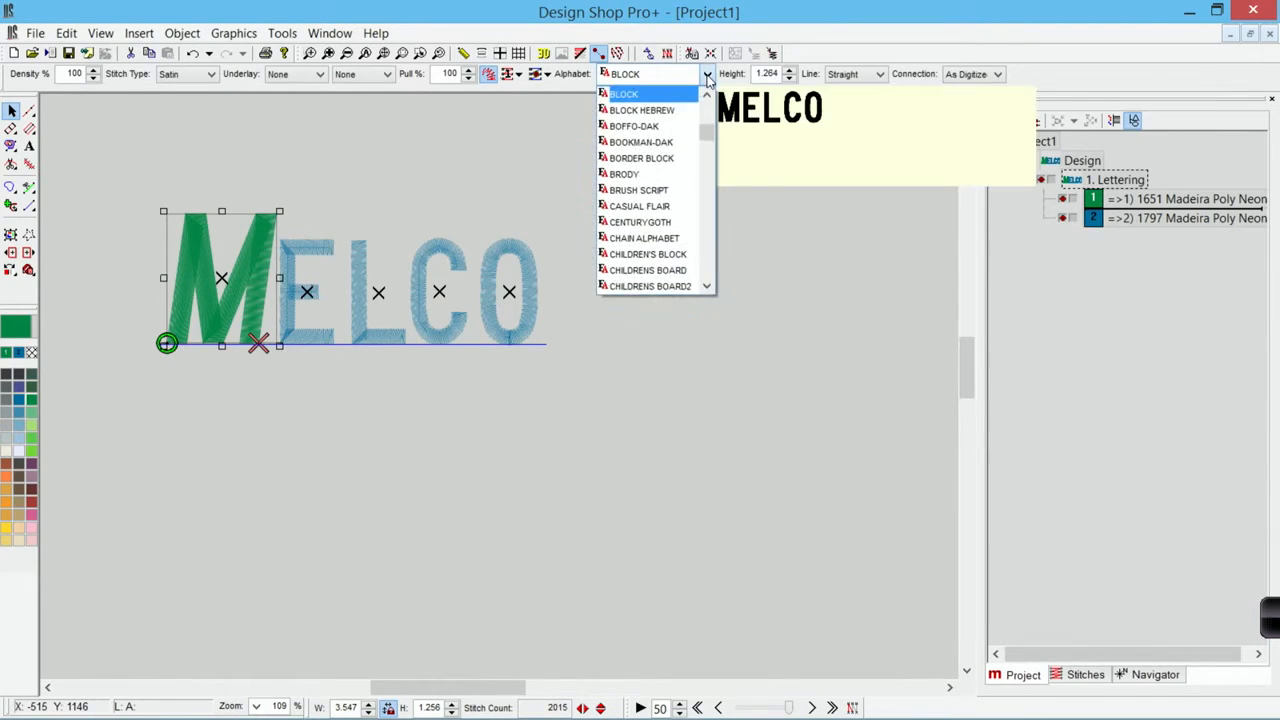
left_click(667, 143)
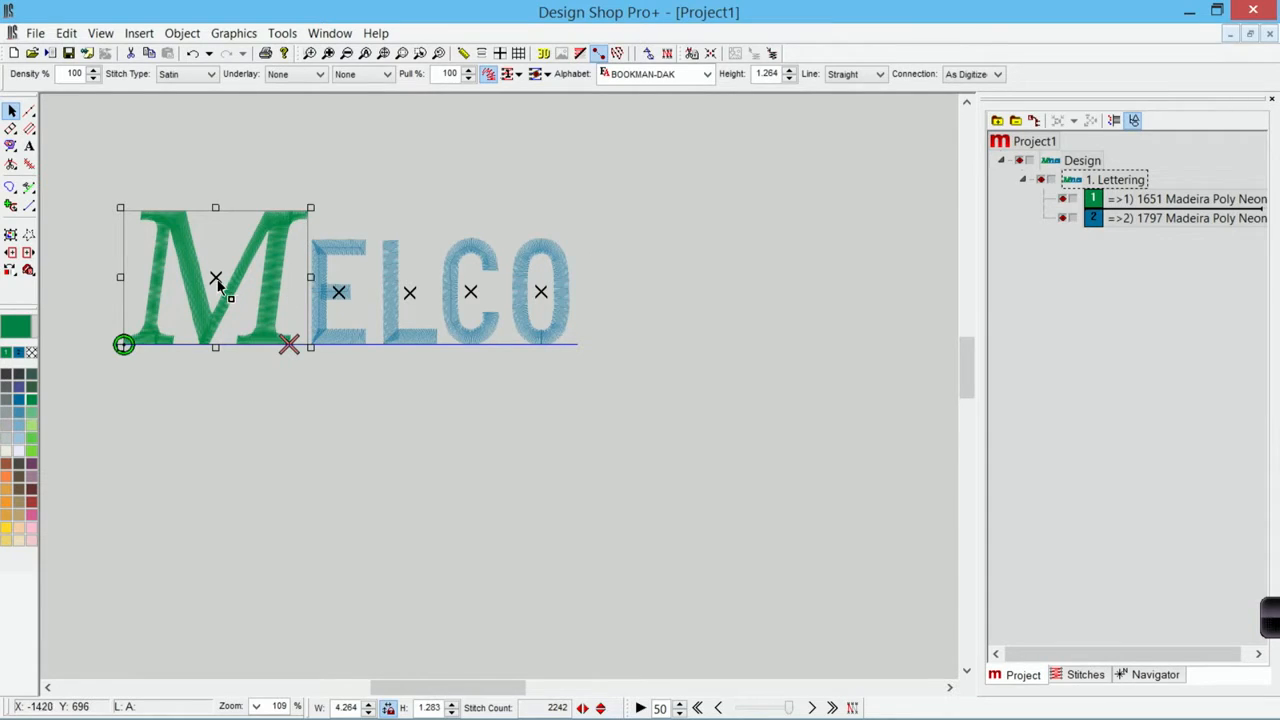
left_click_drag(220, 285, 250, 291)
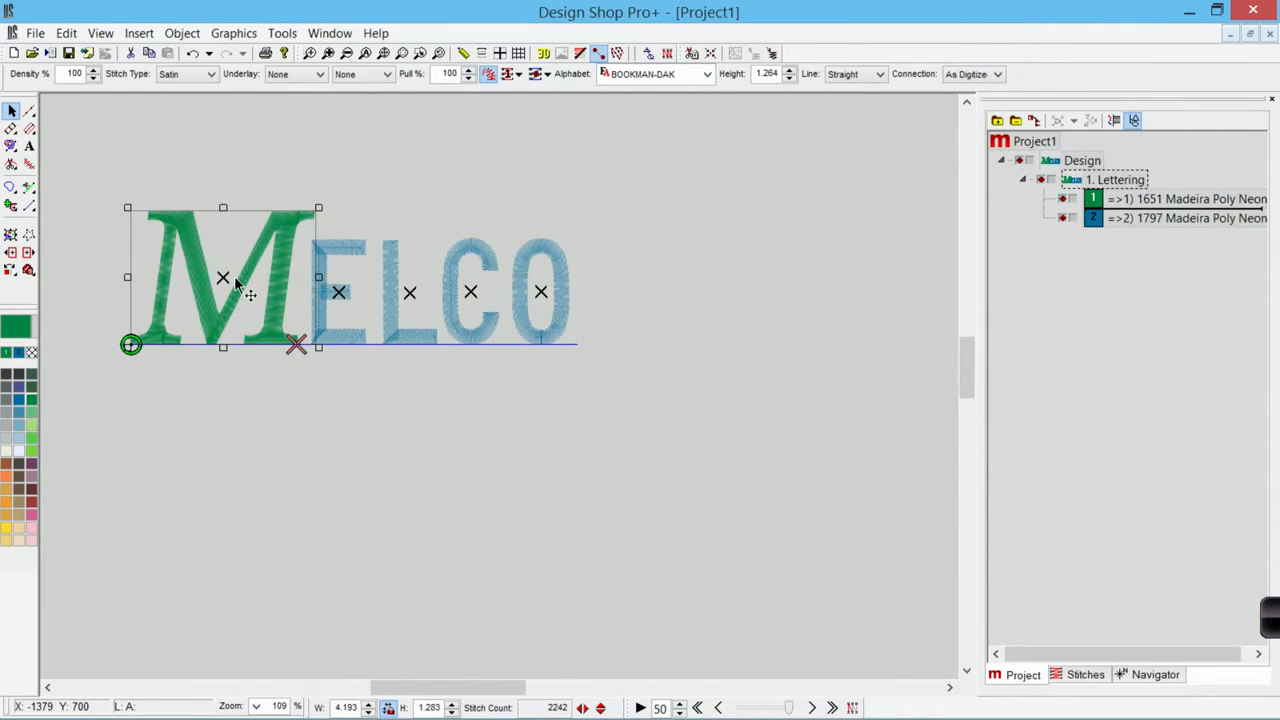
left_click_drag(227, 283, 224, 296)
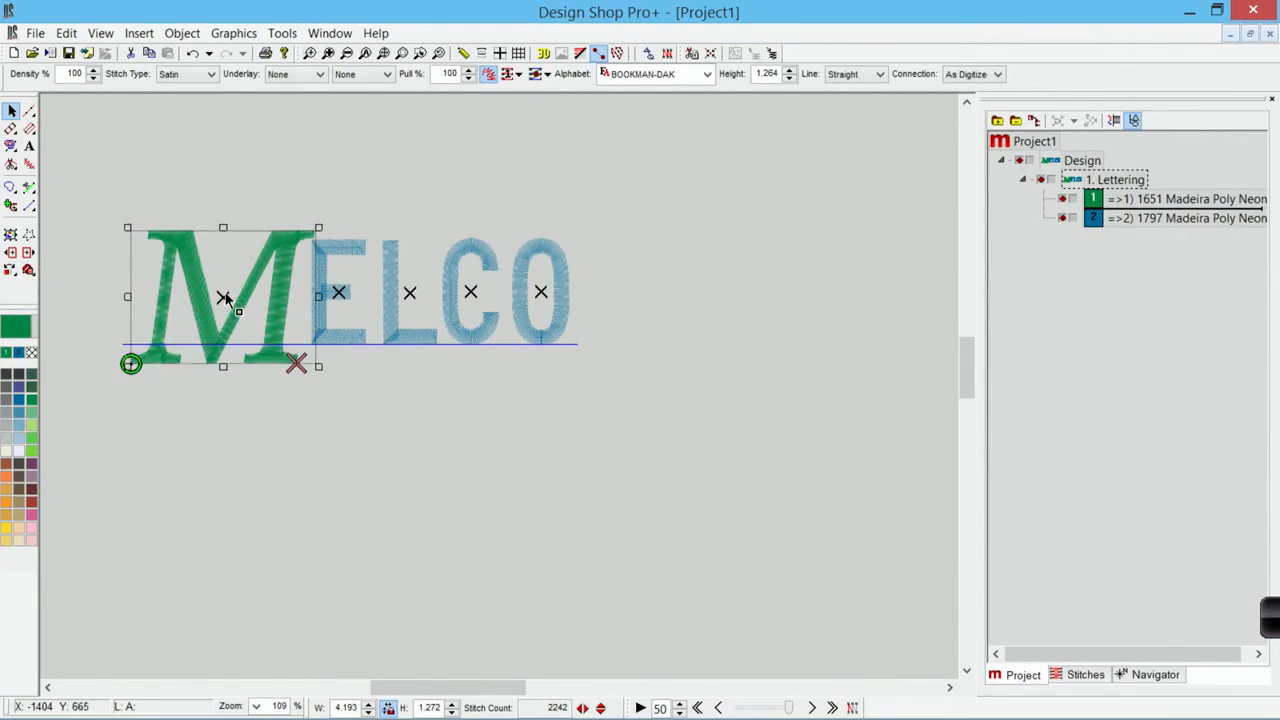
left_click(411, 369)
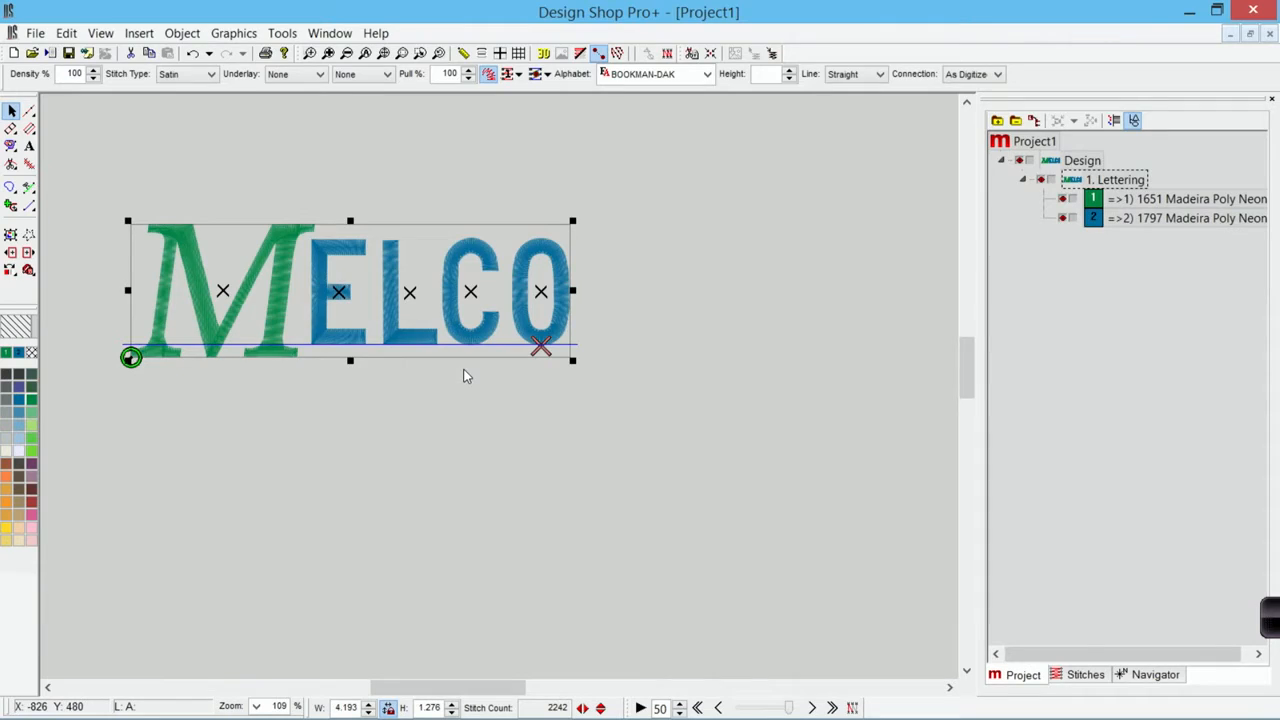